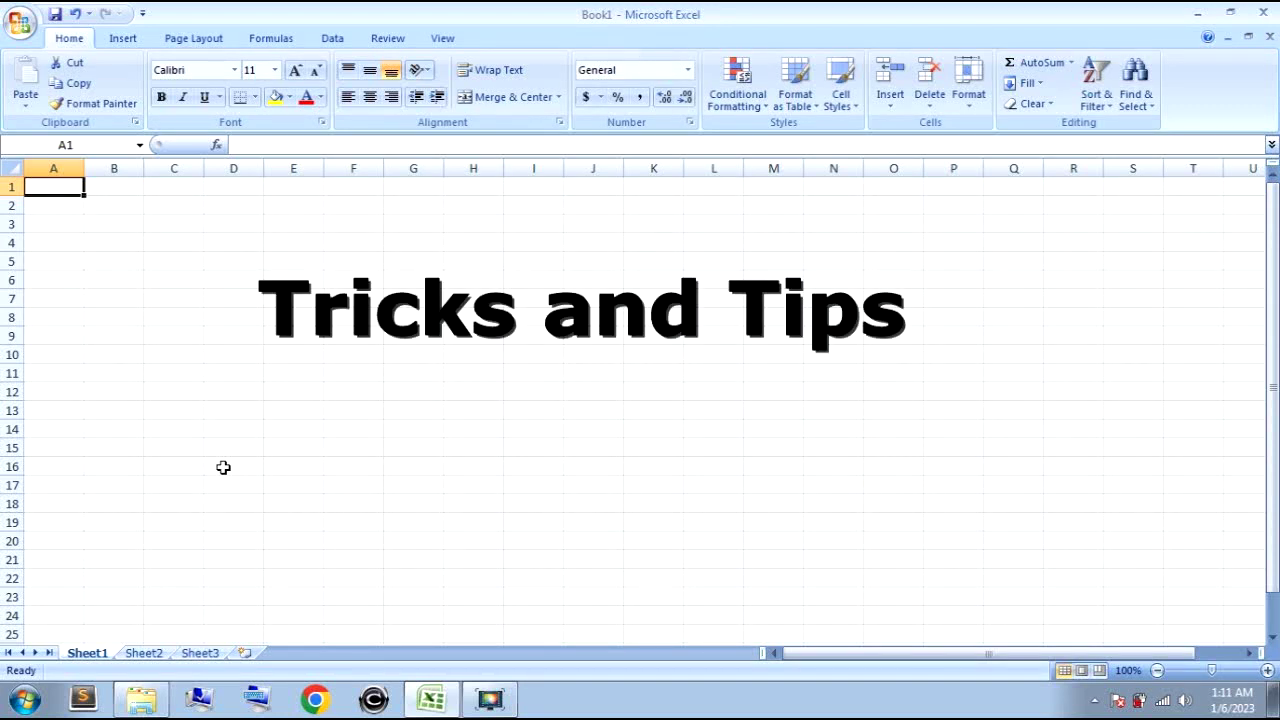
# Practise moving between cells with Tab, Shift+Tab, Enter, Shift+Enter and mouse clicks.
pyautogui.press('Tab')
pyautogui.press('Tab')
pyautogui.press('Tab')
pyautogui.press('Tab')
pyautogui.press('Tab')
pyautogui.press('Tab')
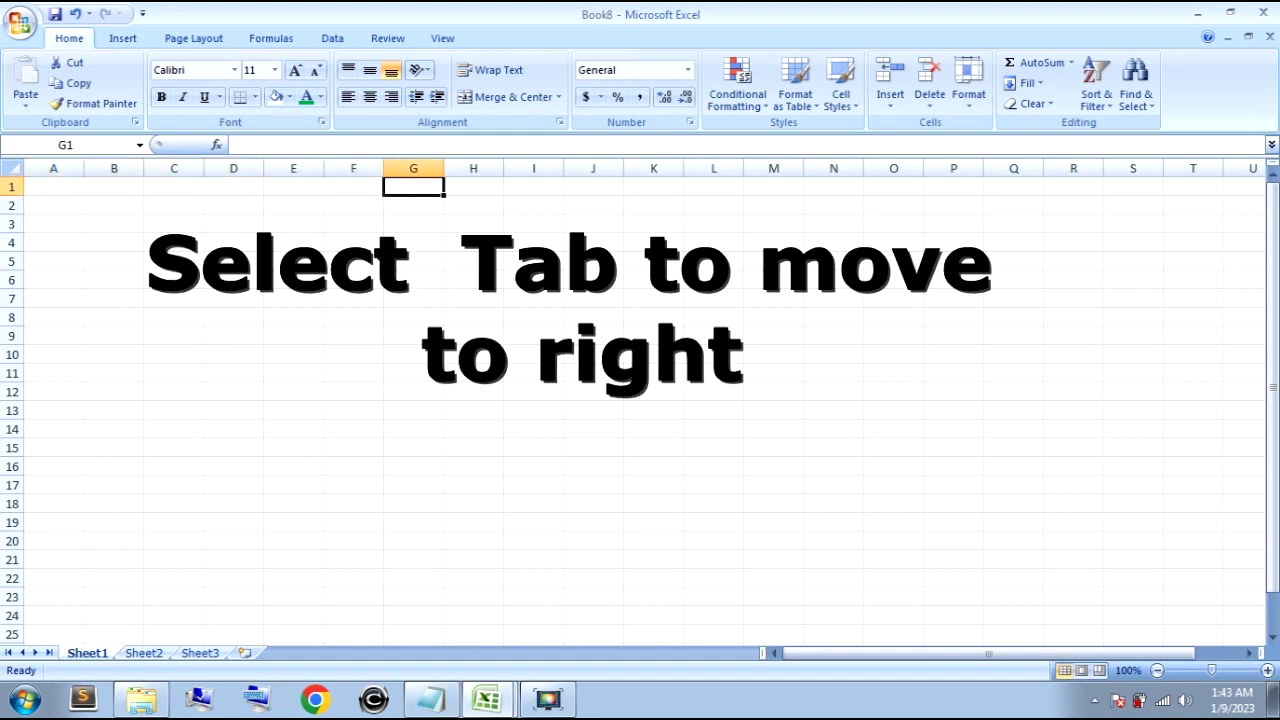
pyautogui.hotkey('shift', 'Tab')
pyautogui.hotkey('shift', 'Tab')
pyautogui.hotkey('shift', 'Tab')
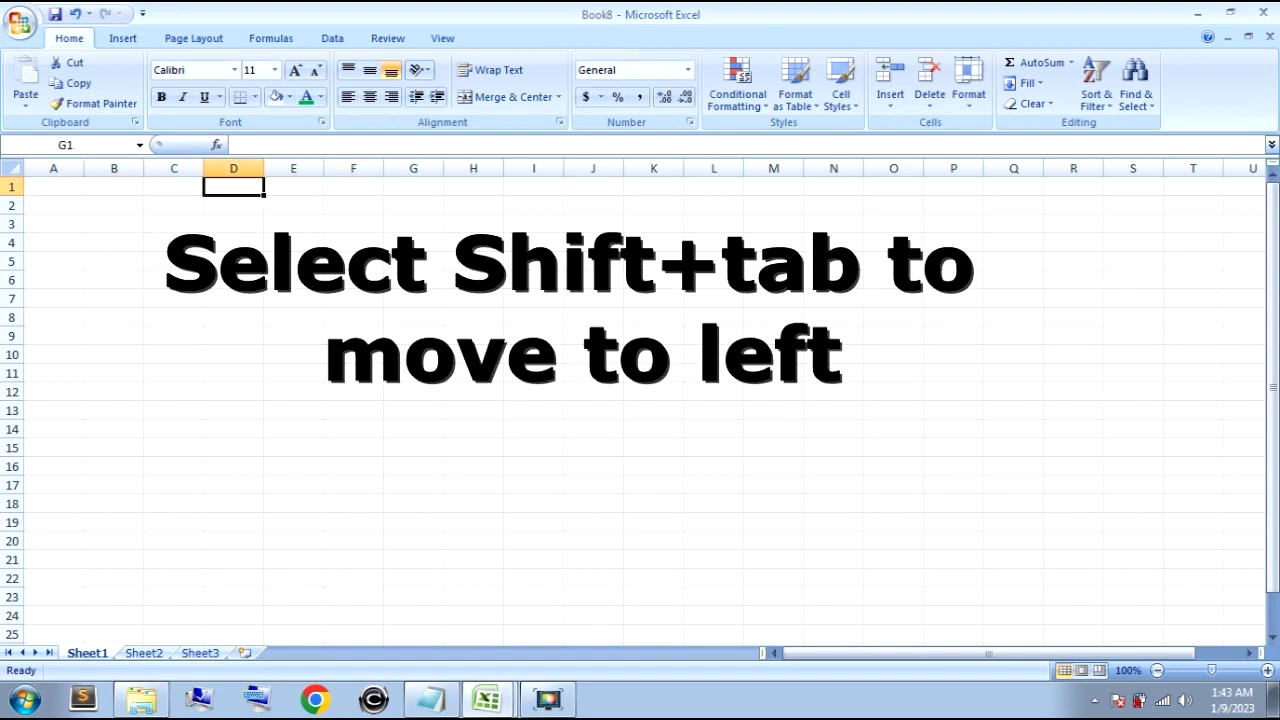
pyautogui.hotkey('shift', 'Tab')
pyautogui.press('Return')
pyautogui.press('Return')
pyautogui.press('Return')
pyautogui.press('Return')
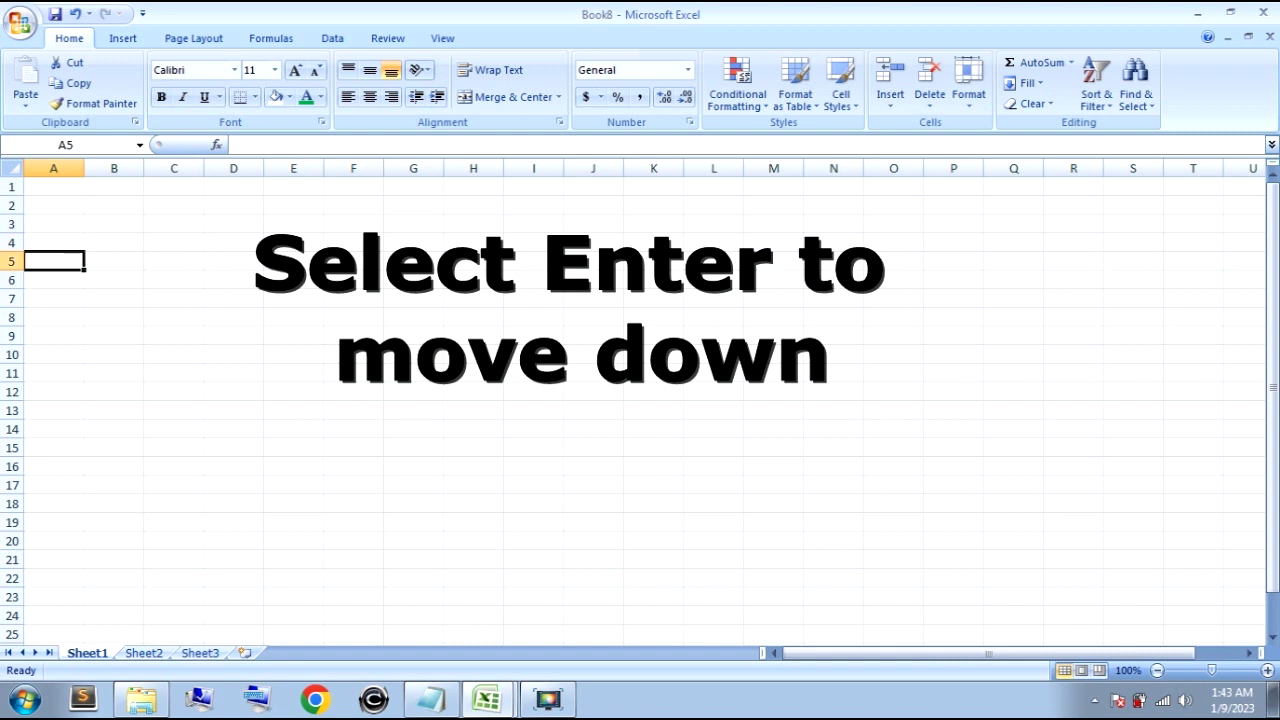
pyautogui.press('Return')
pyautogui.press('Return')
pyautogui.hotkey('shift', 'Return')
pyautogui.hotkey('shift', 'Return')
pyautogui.hotkey('shift', 'Return')
pyautogui.hotkey('shift', 'Return')
pyautogui.hotkey('shift', 'Return')
pyautogui.hotkey('shift', 'Return')
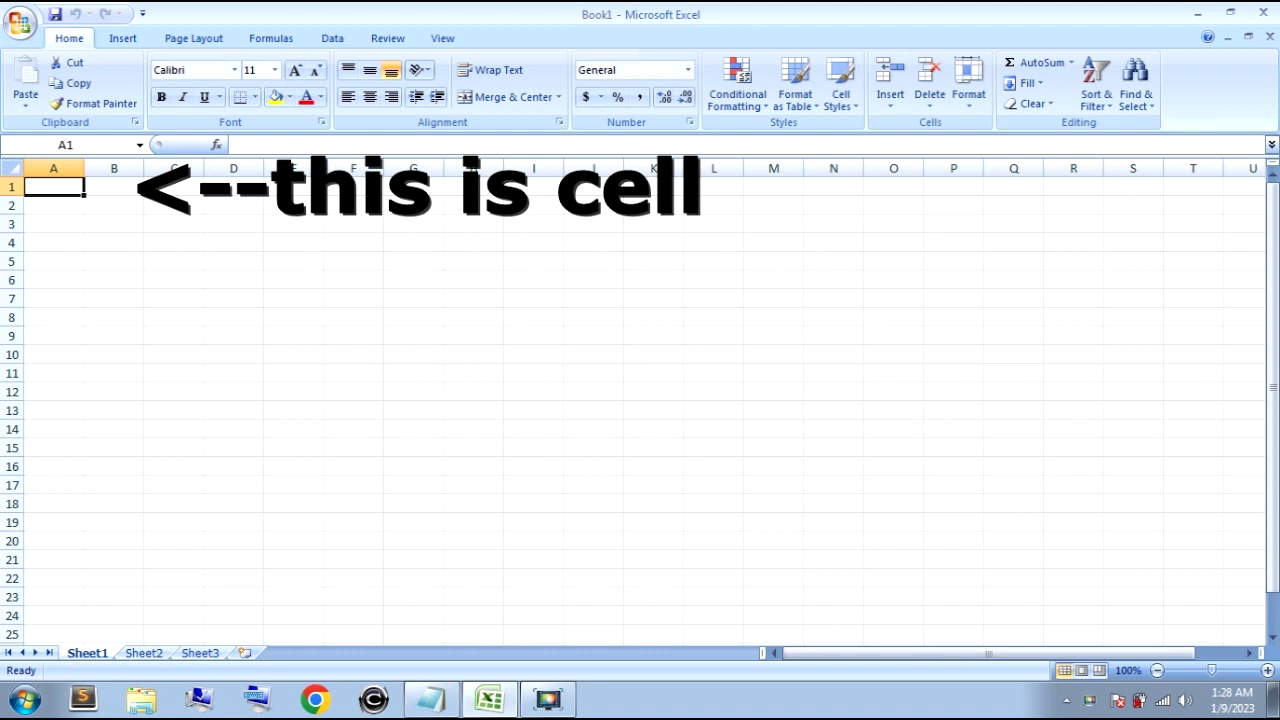
pyautogui.click(113, 224)
pyautogui.click(173, 242)
pyautogui.click(233, 242)
# Enter 'data' in cells C2 and D2, then check the Notepad notes and return.
pyautogui.click(173, 205)
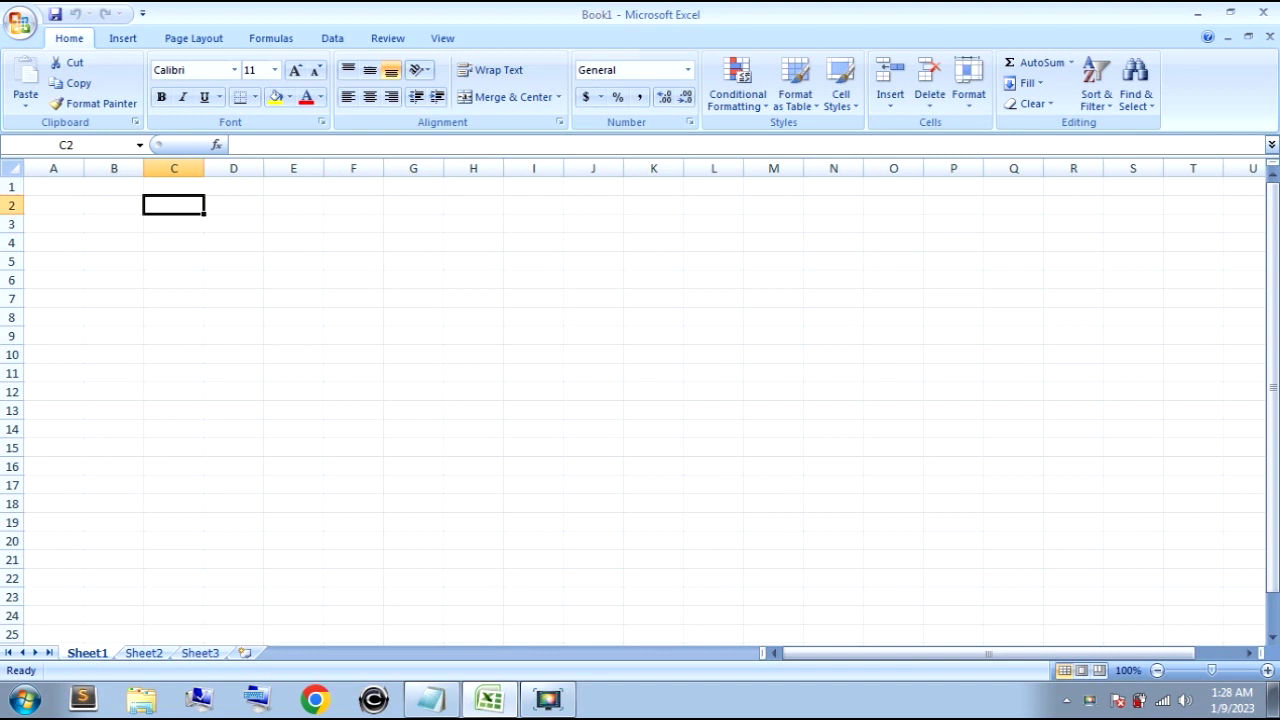
pyautogui.write('data')
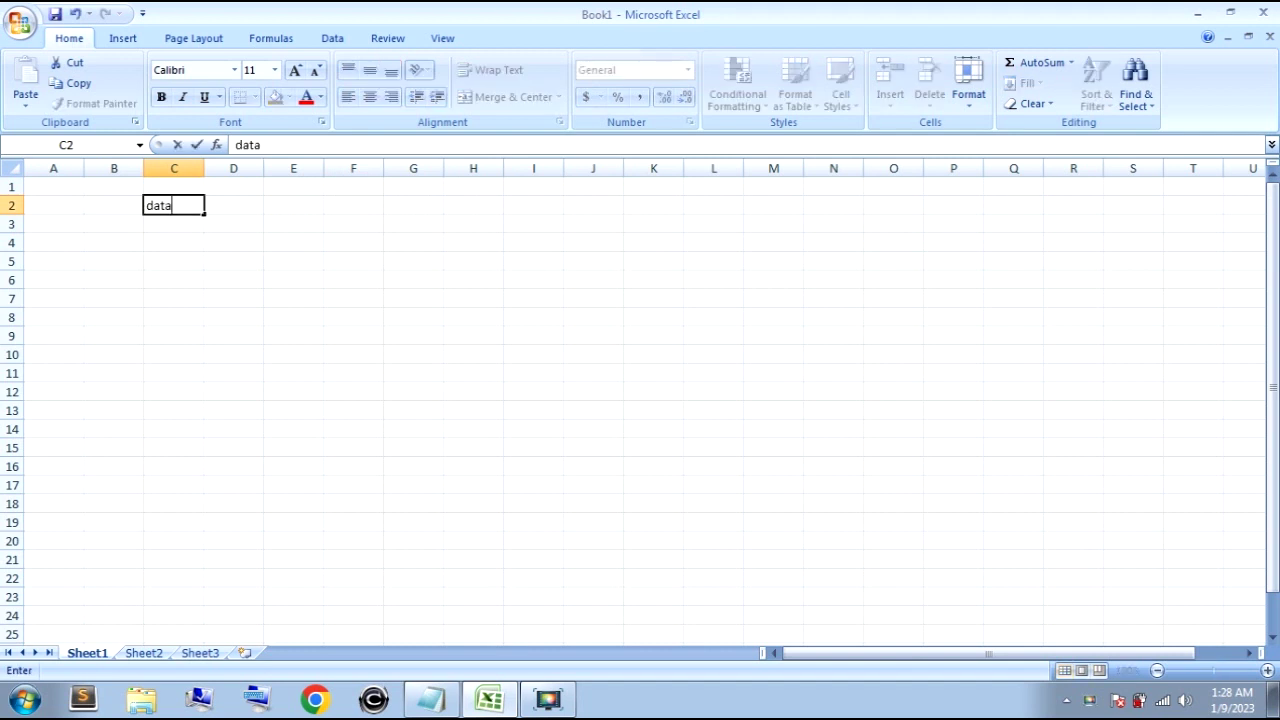
pyautogui.click(233, 205)
pyautogui.write('data')
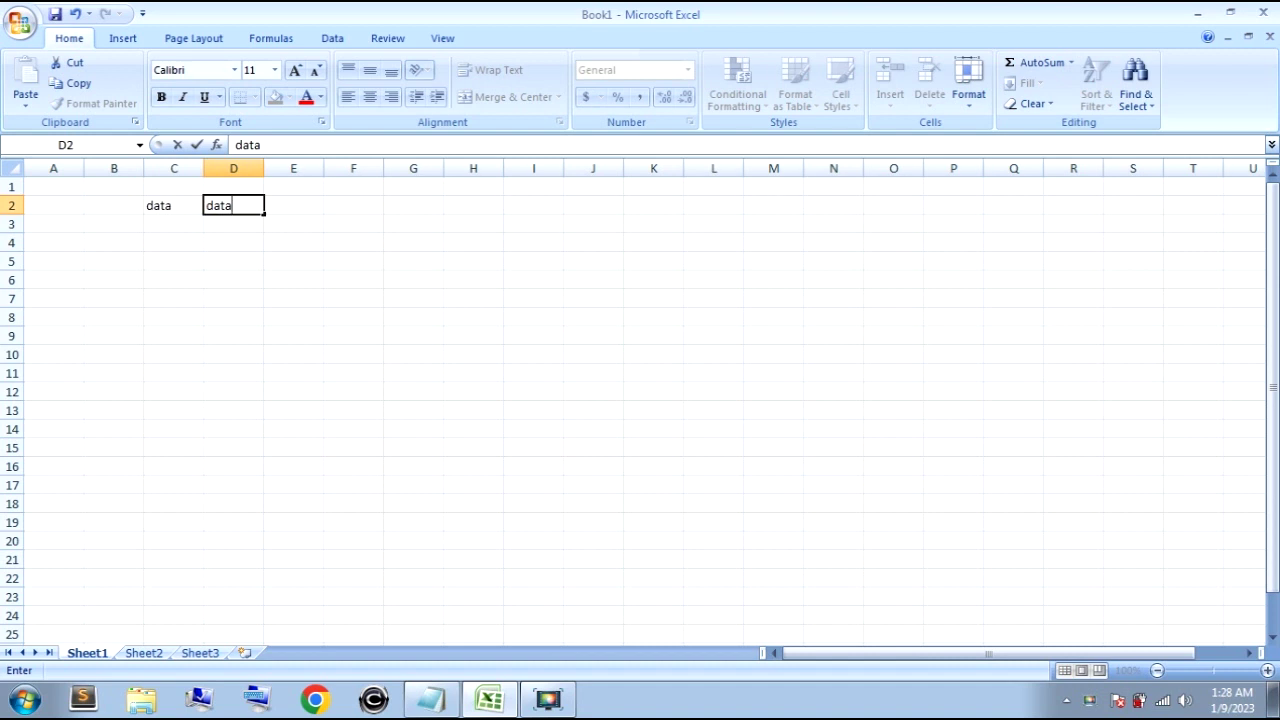
pyautogui.click(353, 373)
pyautogui.click(233, 205)
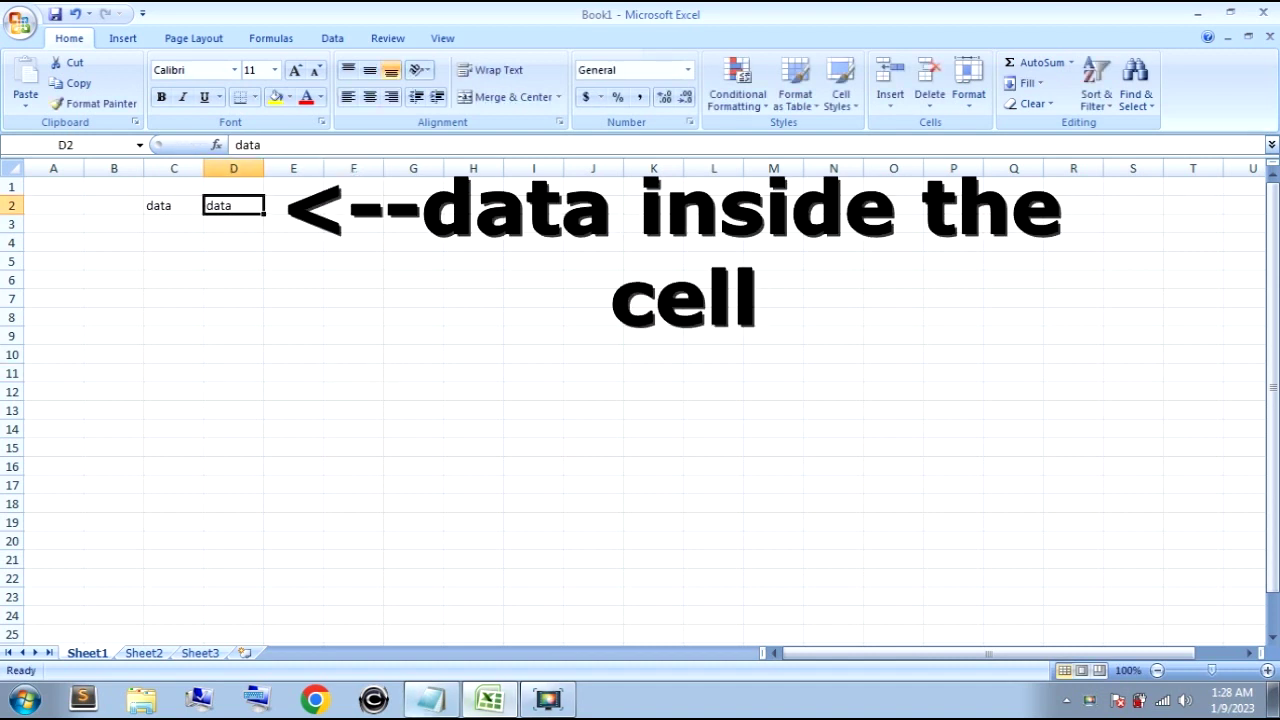
pyautogui.click(430, 699)
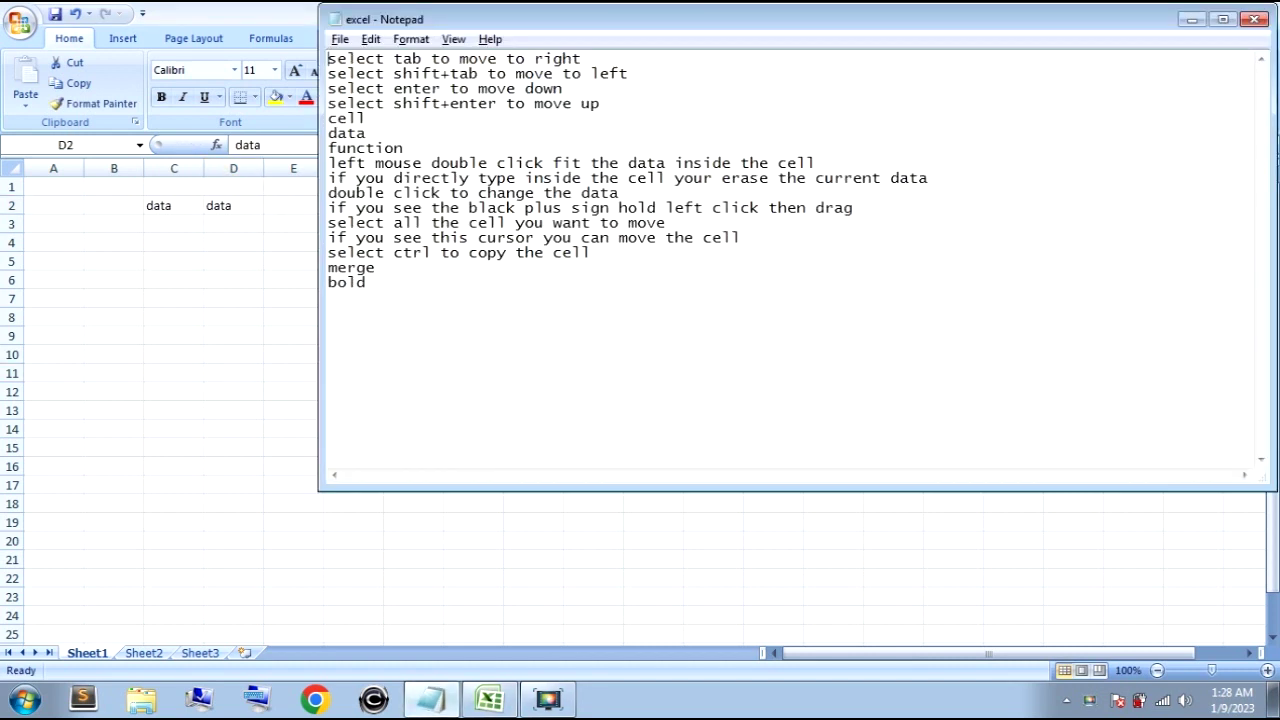
pyautogui.hotkey('alt', 'Tab')
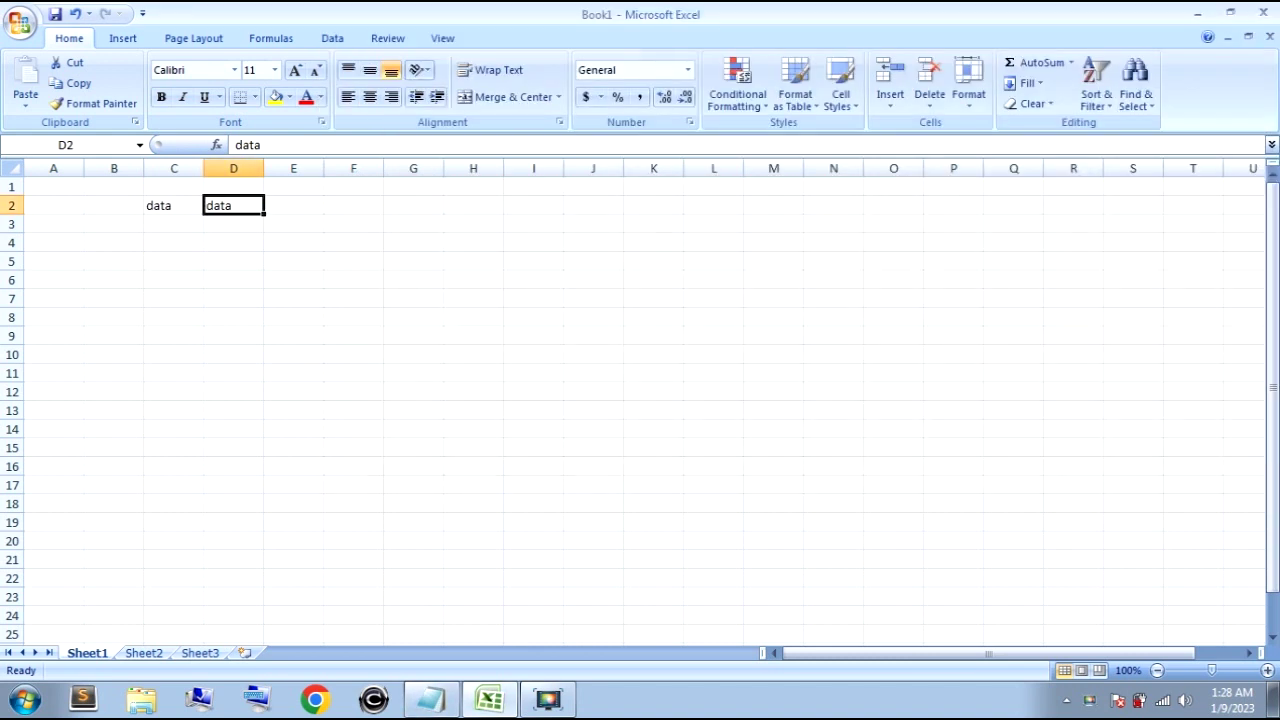
# Replace D2's text with the formula =sum(E2,F2).
pyautogui.press('F2')
pyautogui.press('BackSpace')
pyautogui.press('BackSpace')
pyautogui.press('BackSpace')
pyautogui.press('BackSpace')
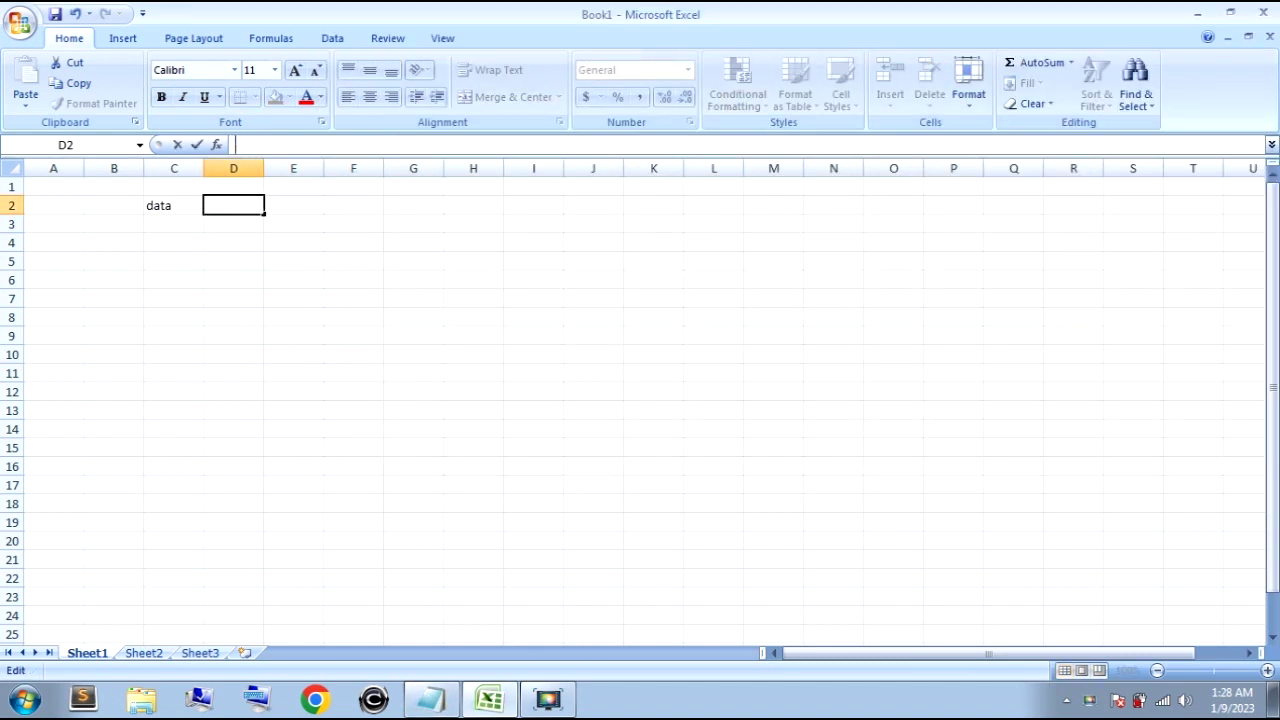
pyautogui.write('=')
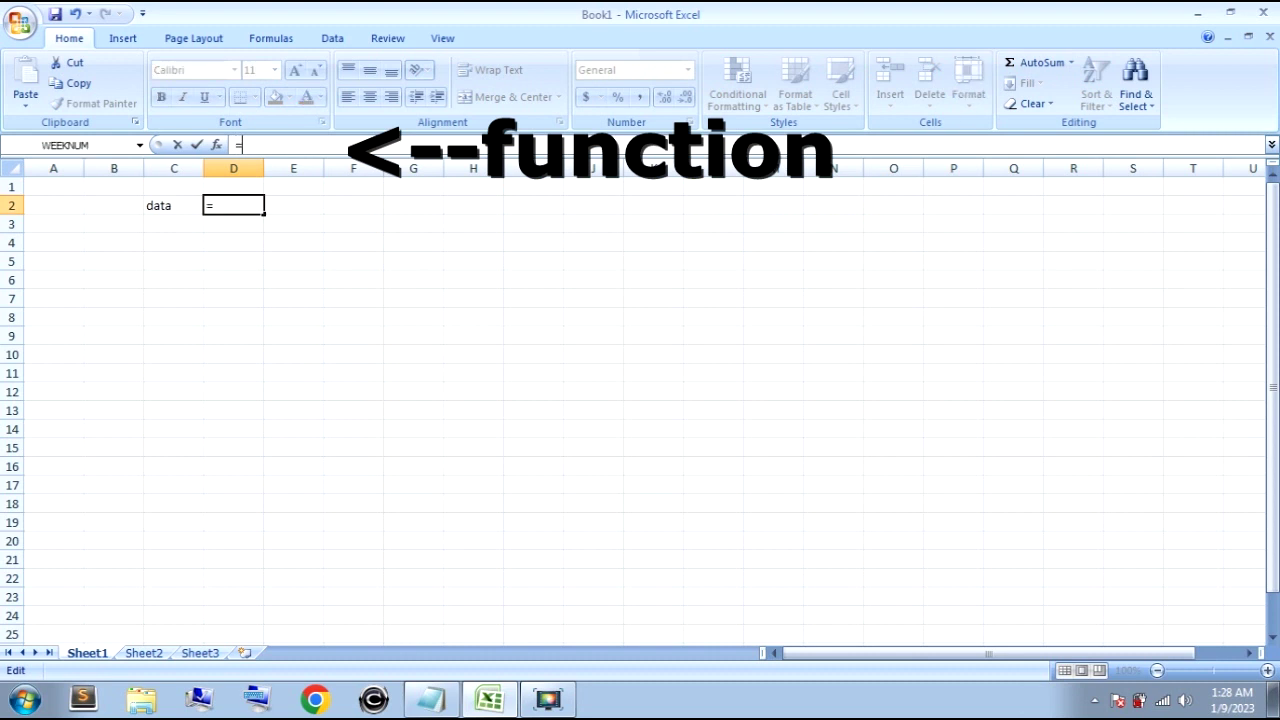
pyautogui.write('sum(')
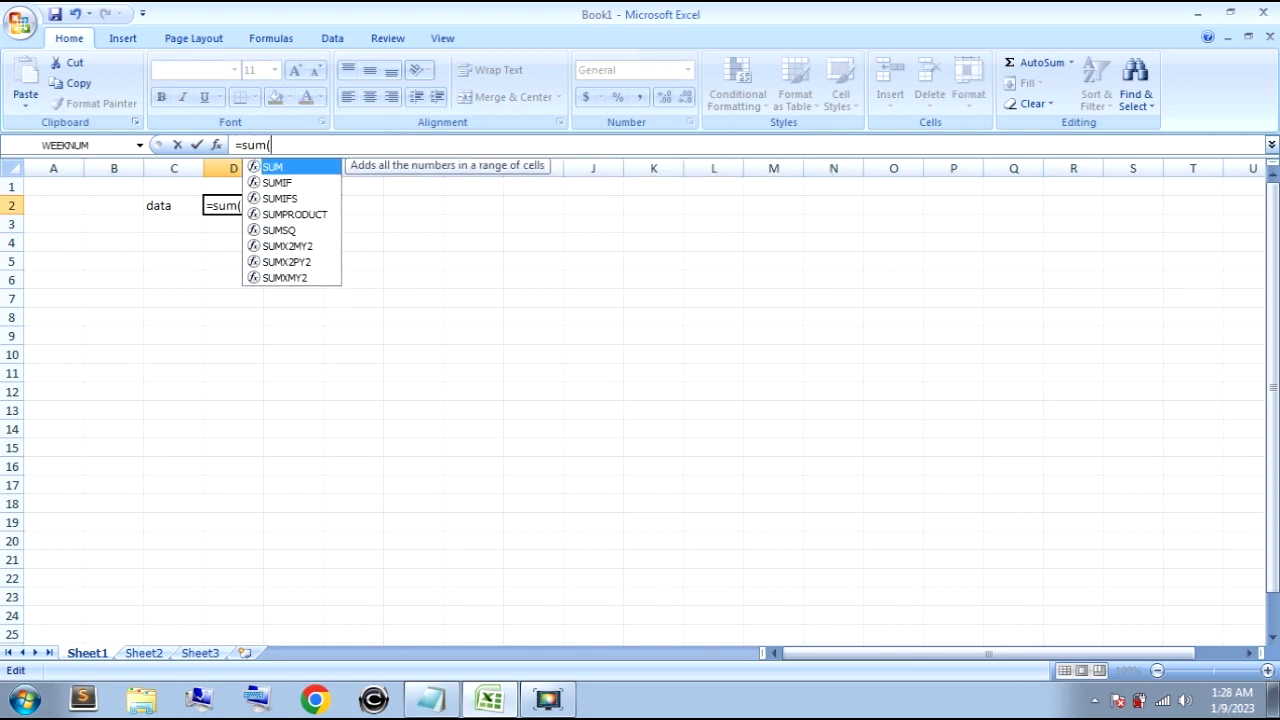
pyautogui.click(293, 205)
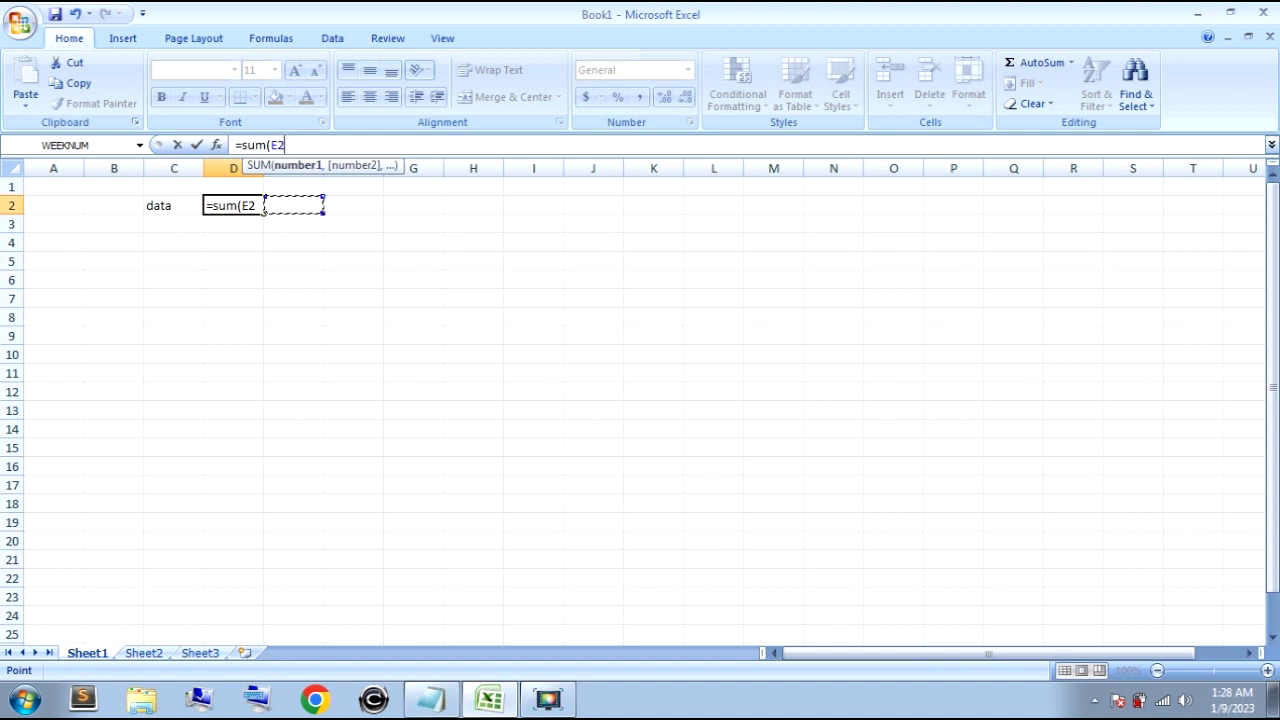
pyautogui.write(',')
pyautogui.click(353, 205)
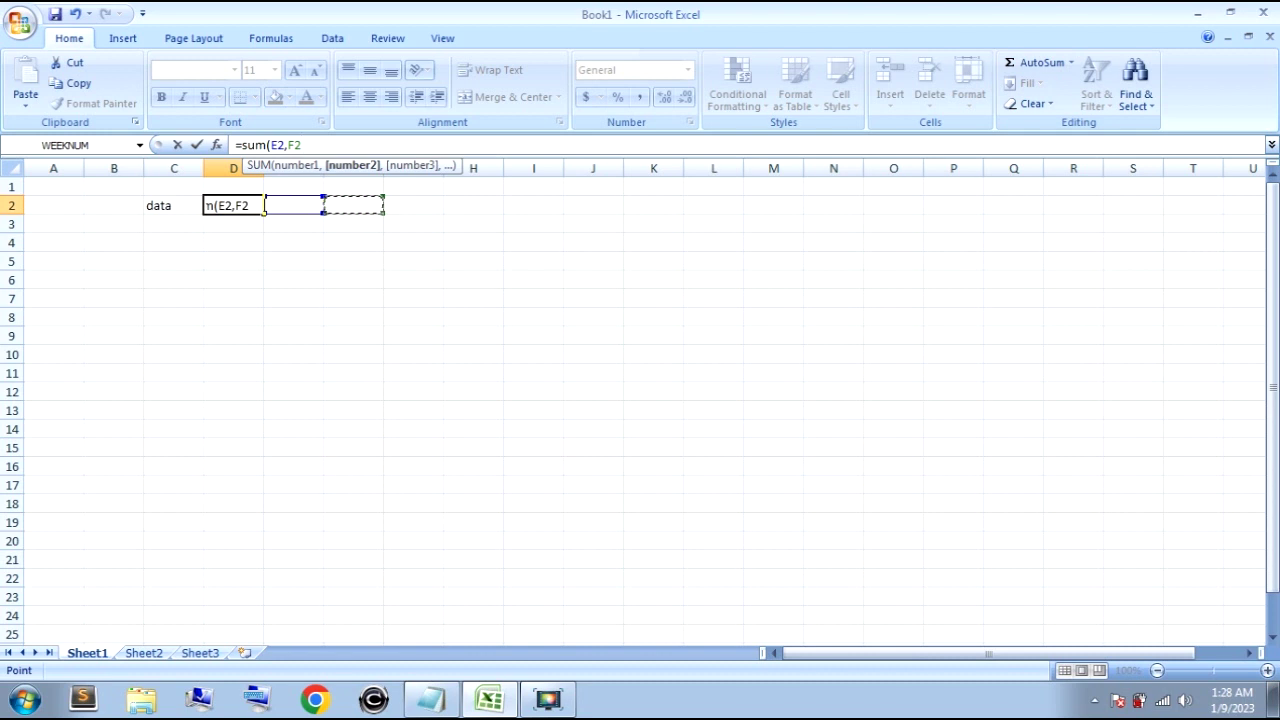
pyautogui.write(')')
pyautogui.press('Return')
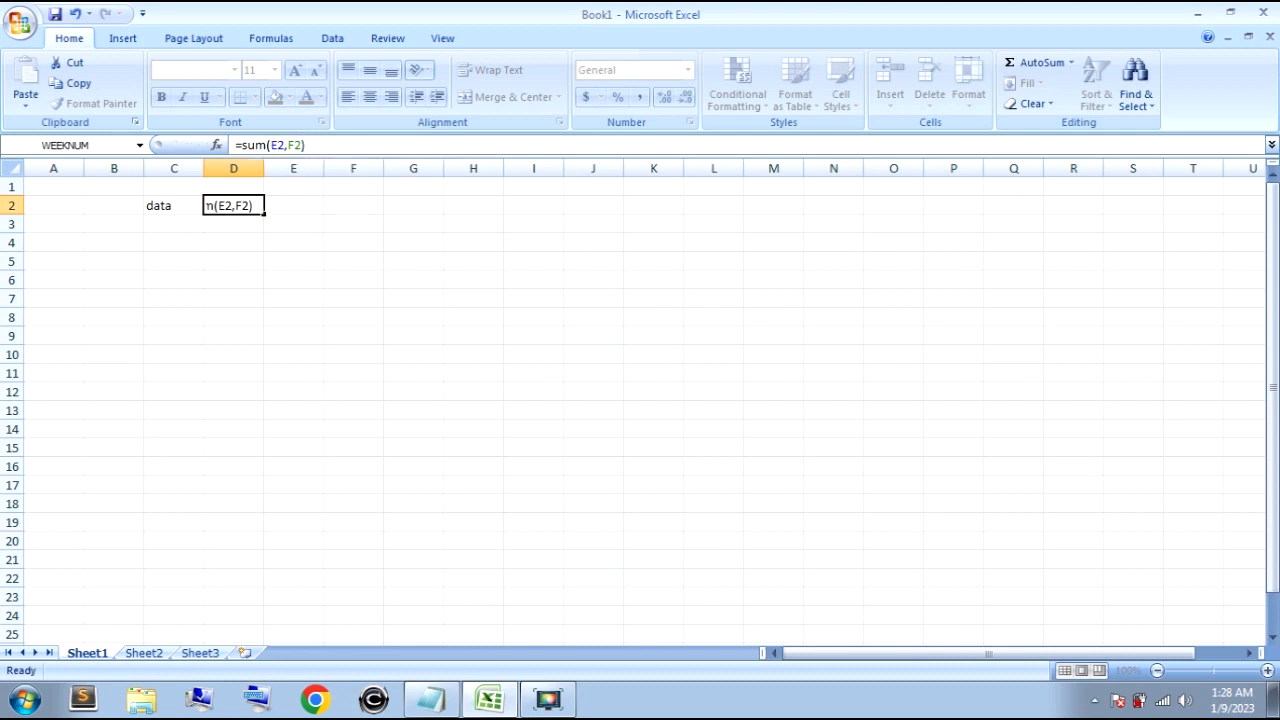
# Enter 1 in E2 and 2 in F2 so D2 totals 3.
pyautogui.click(293, 205)
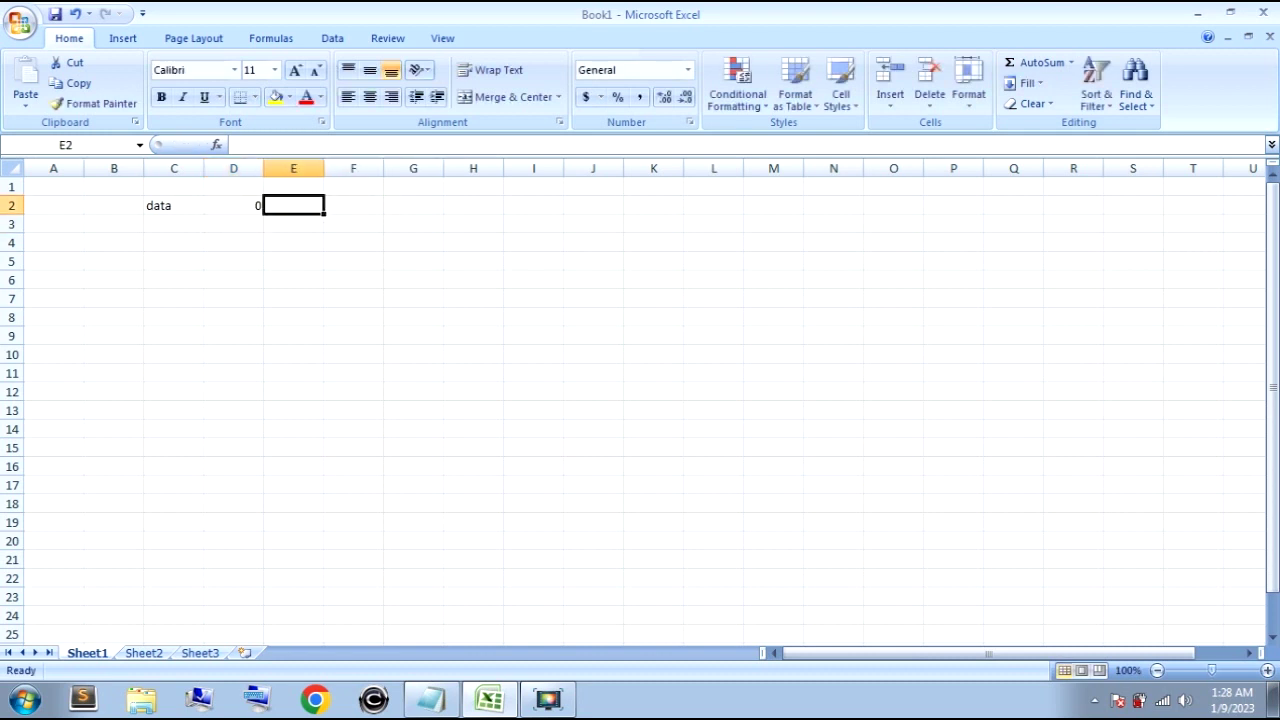
pyautogui.write('1')
pyautogui.press('Tab')
pyautogui.write('2')
pyautogui.click(353, 280)
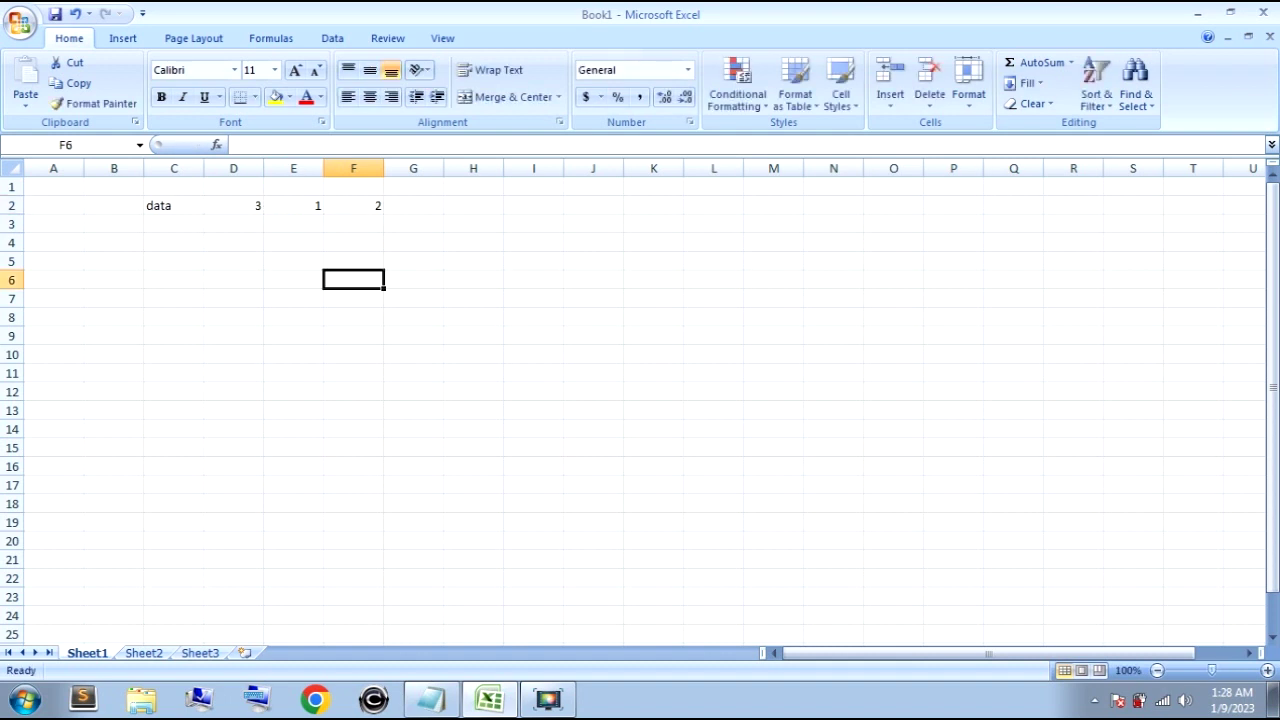
pyautogui.click(293, 205)
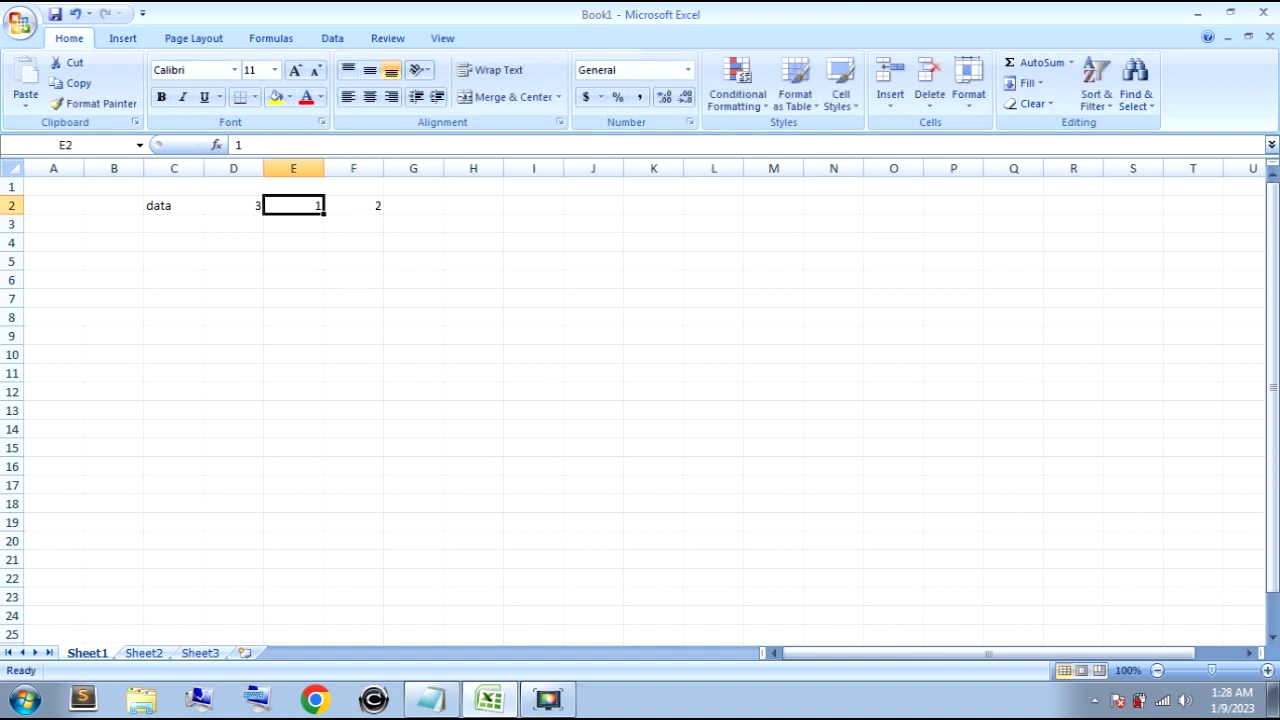
# After checking the notes, try editing C2's 'data' text, then cancel the edit.
pyautogui.hotkey('alt', 'Tab')
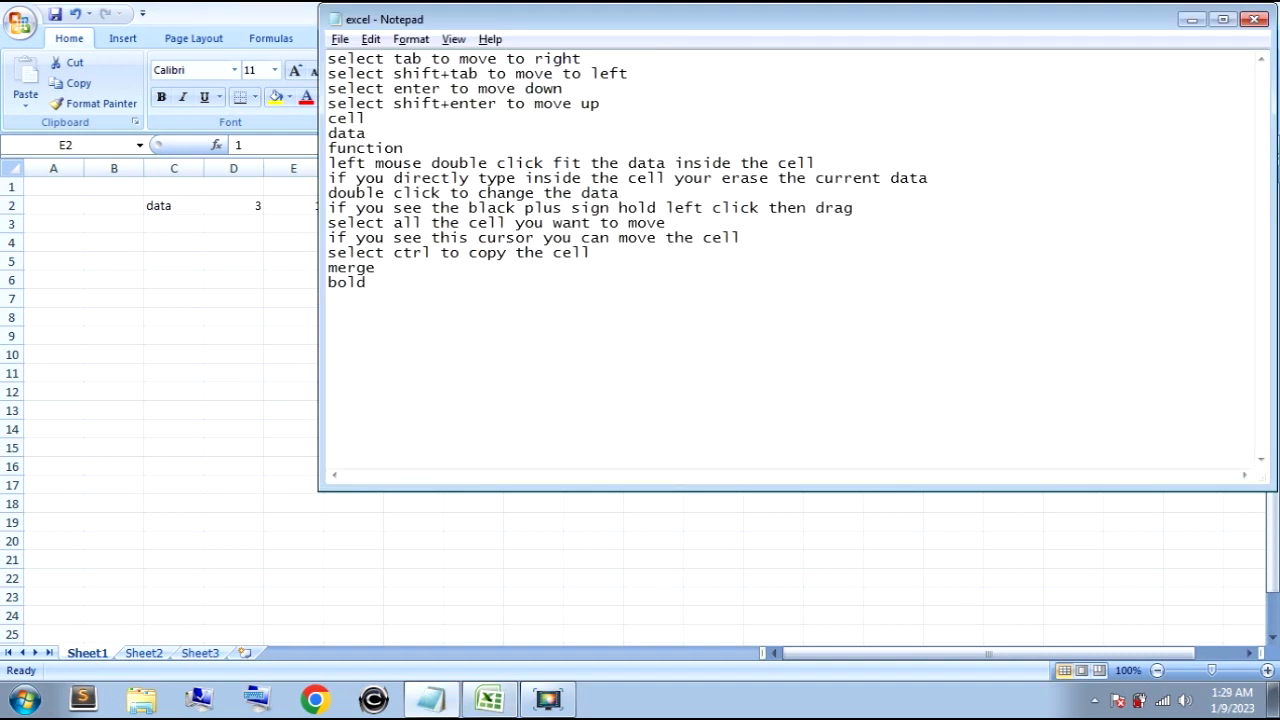
pyautogui.hotkey('alt', 'Tab')
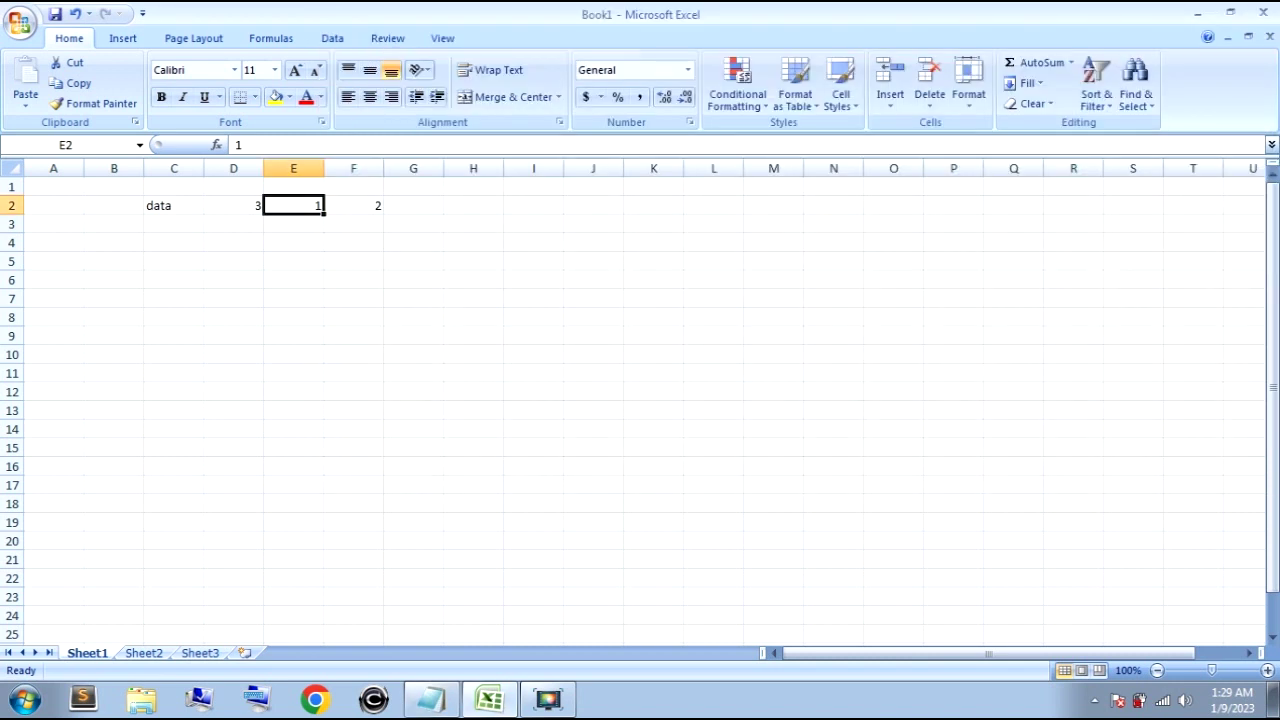
pyautogui.click(174, 205)
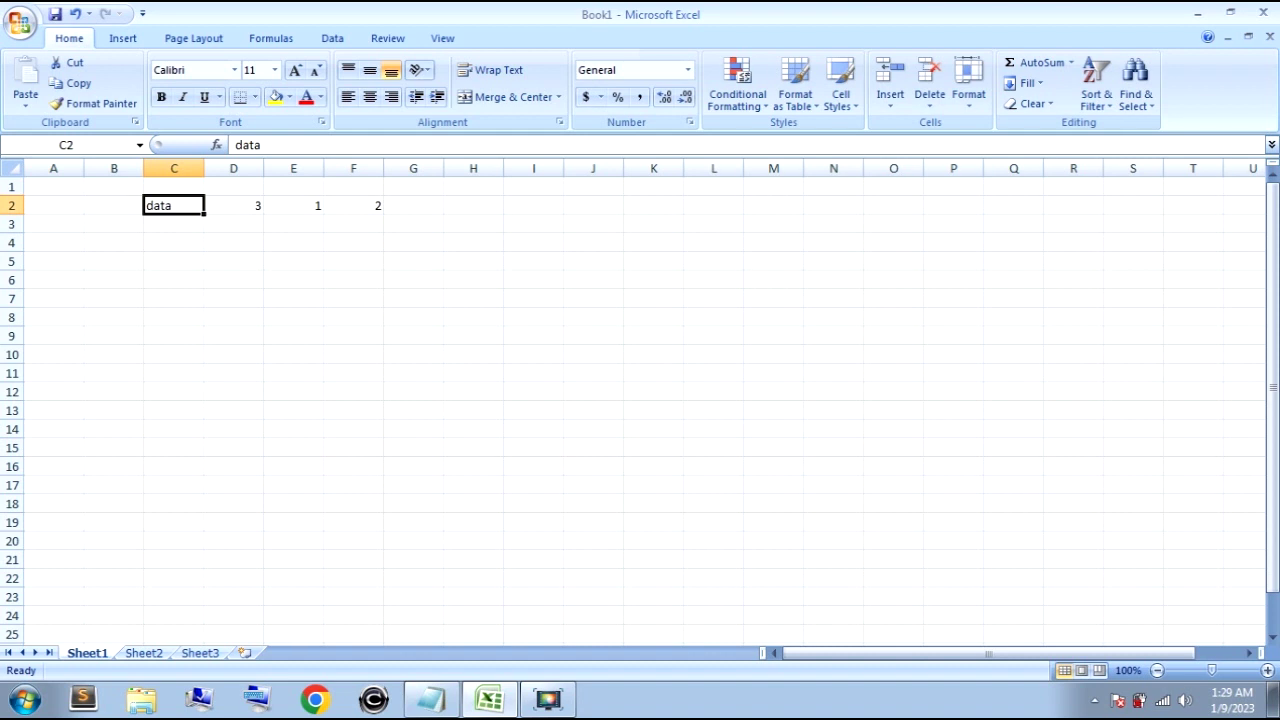
pyautogui.press('F2')
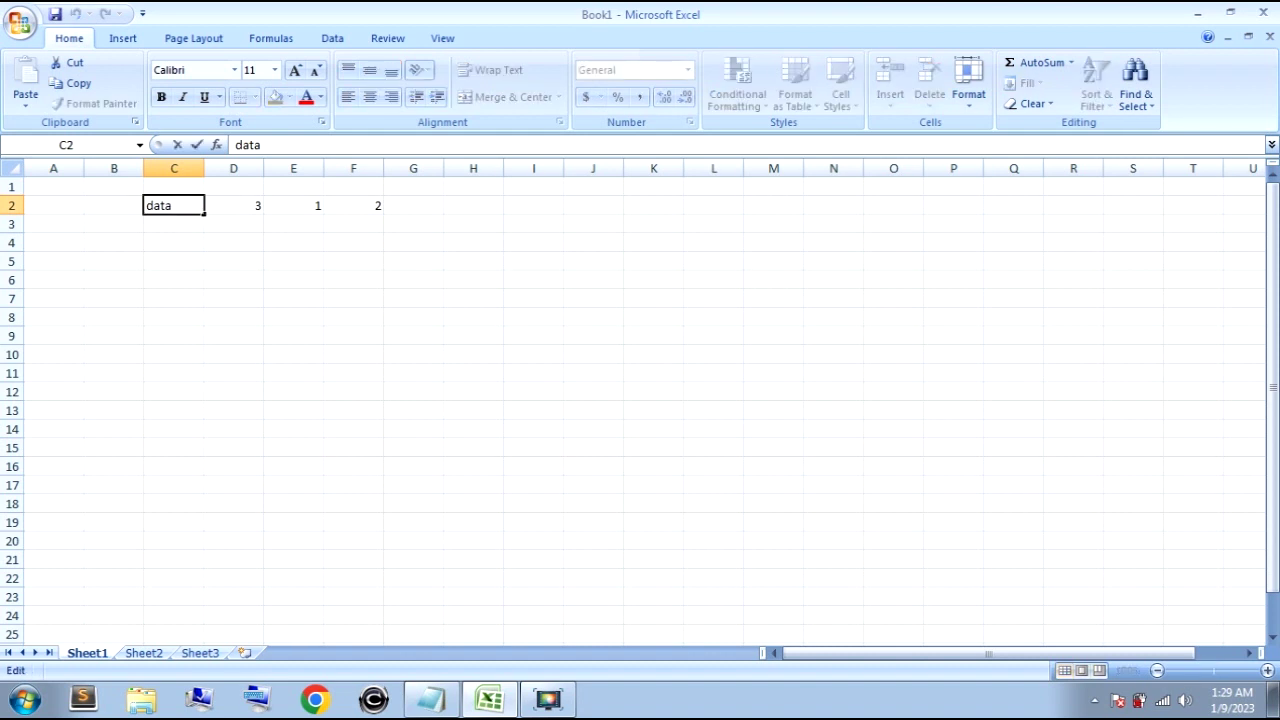
pyautogui.press('BackSpace')
pyautogui.press('BackSpace')
pyautogui.press('BackSpace')
pyautogui.press('BackSpace')
pyautogui.write('ty')
# Clear the 'data' text from C2, leaving the cell empty.
pyautogui.press('BackSpace')
pyautogui.press('BackSpace')
pyautogui.press('Escape')
pyautogui.click(174, 186)
pyautogui.click(174, 205)
pyautogui.press('BackSpace')
pyautogui.press('Escape')
pyautogui.press('BackSpace')
pyautogui.click(174, 186)
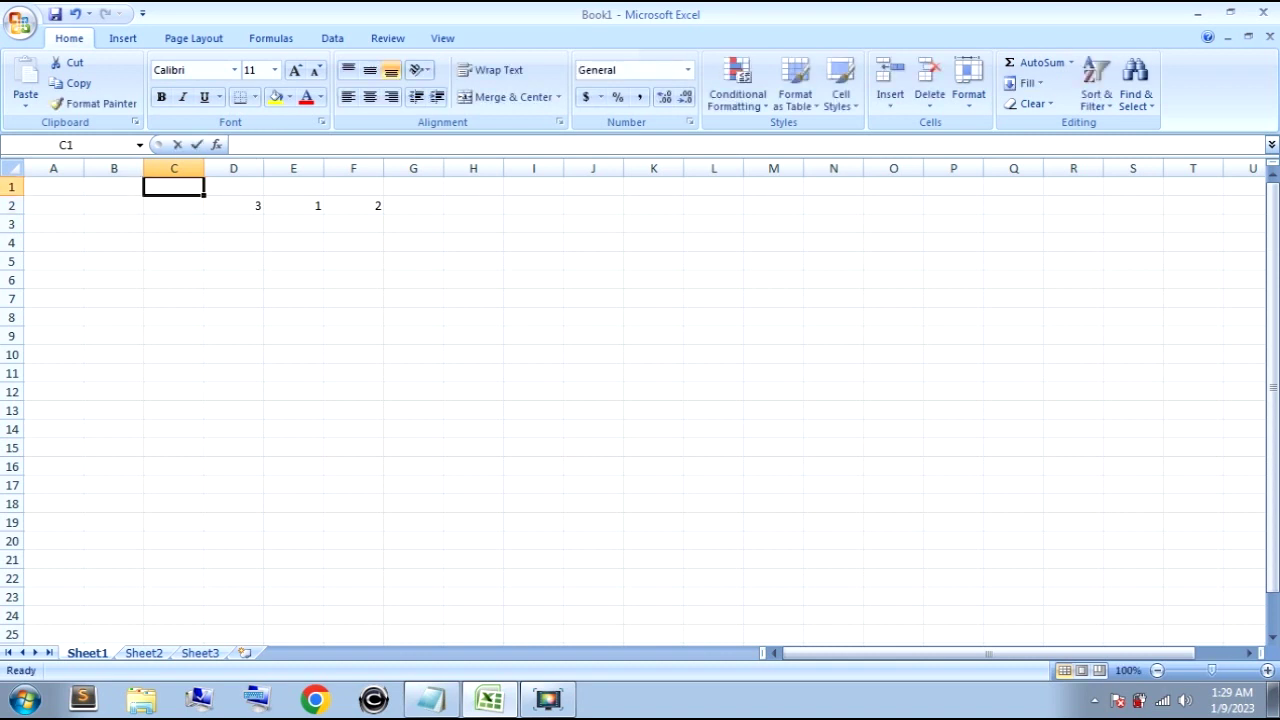
# Enter 'name' in C1, then overwrite it with 'lastname'.
pyautogui.write('name')
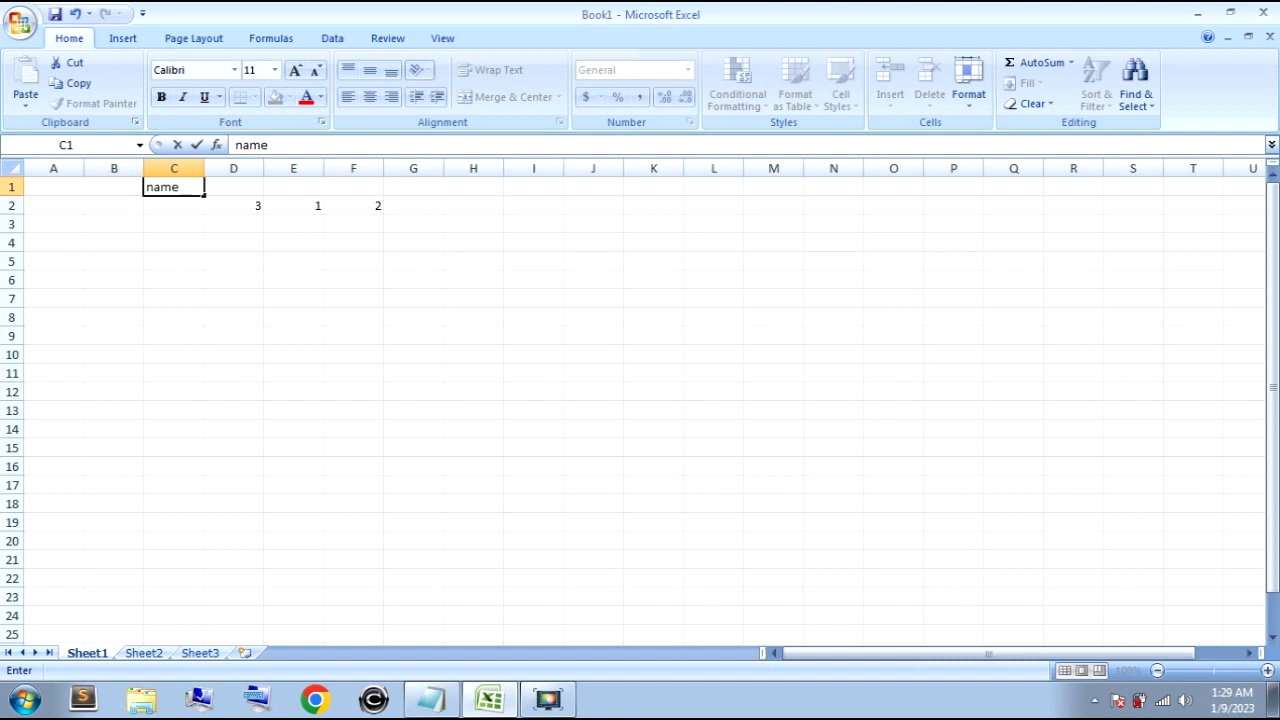
pyautogui.press('Return')
pyautogui.click(174, 186)
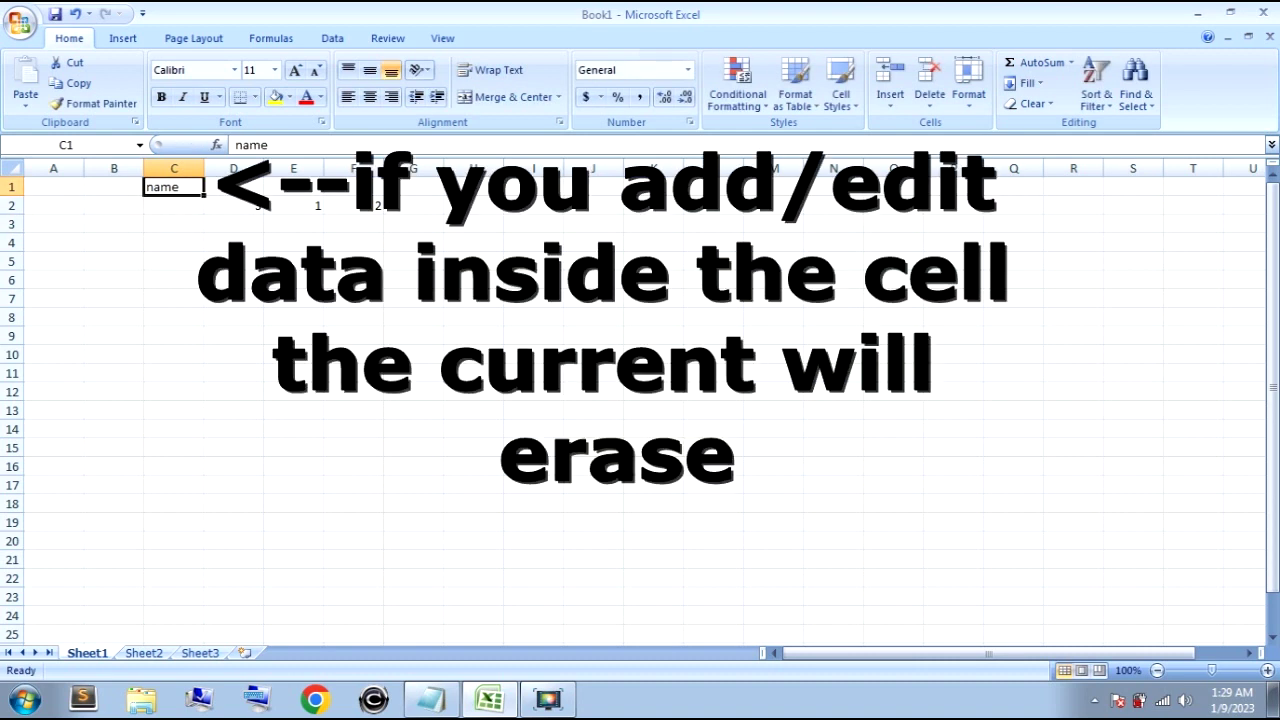
pyautogui.write('l')
pyautogui.write('astname')
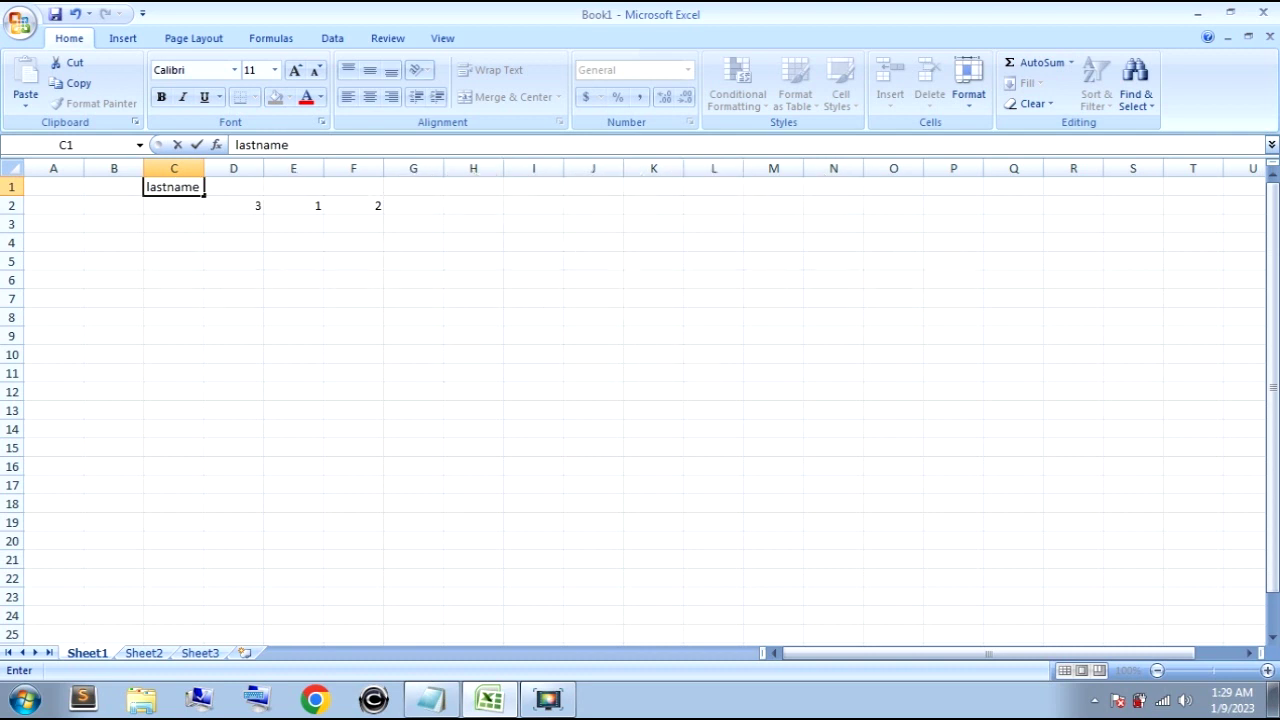
pyautogui.click(114, 187)
pyautogui.click(174, 187)
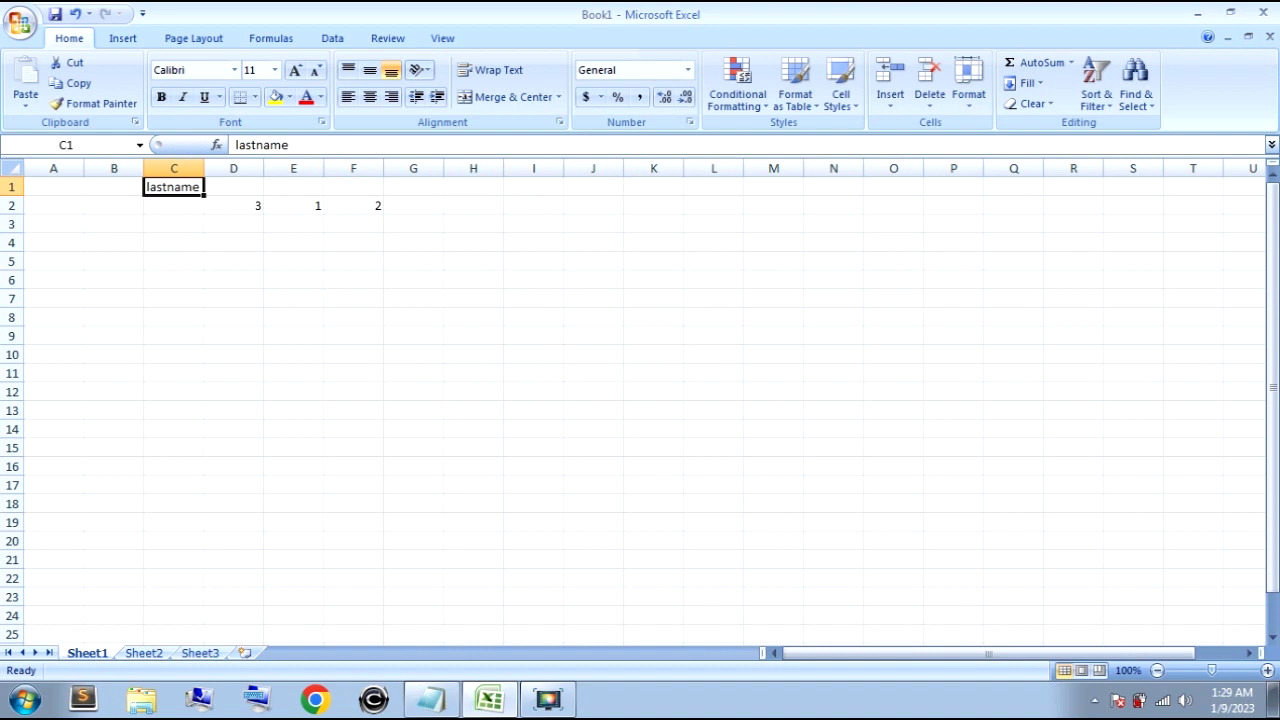
# Edit C1 in place, deleting letters so 'lastname' becomes 'lastne'.
pyautogui.press('F2')
pyautogui.press('Left')
pyautogui.press('Left')
pyautogui.press('Right')
pyautogui.press('BackSpace')
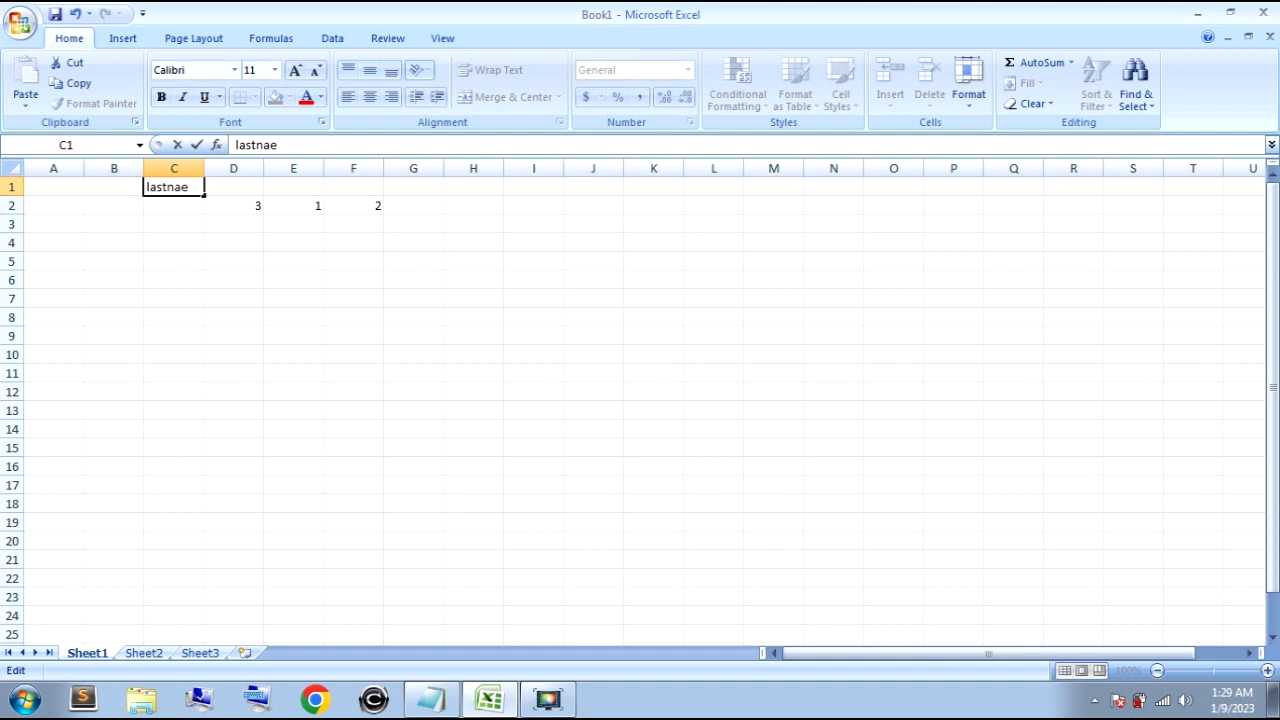
pyautogui.press('BackSpace')
pyautogui.press('Return')
# Clear C1 and type 'namename' into it.
pyautogui.press('Up')
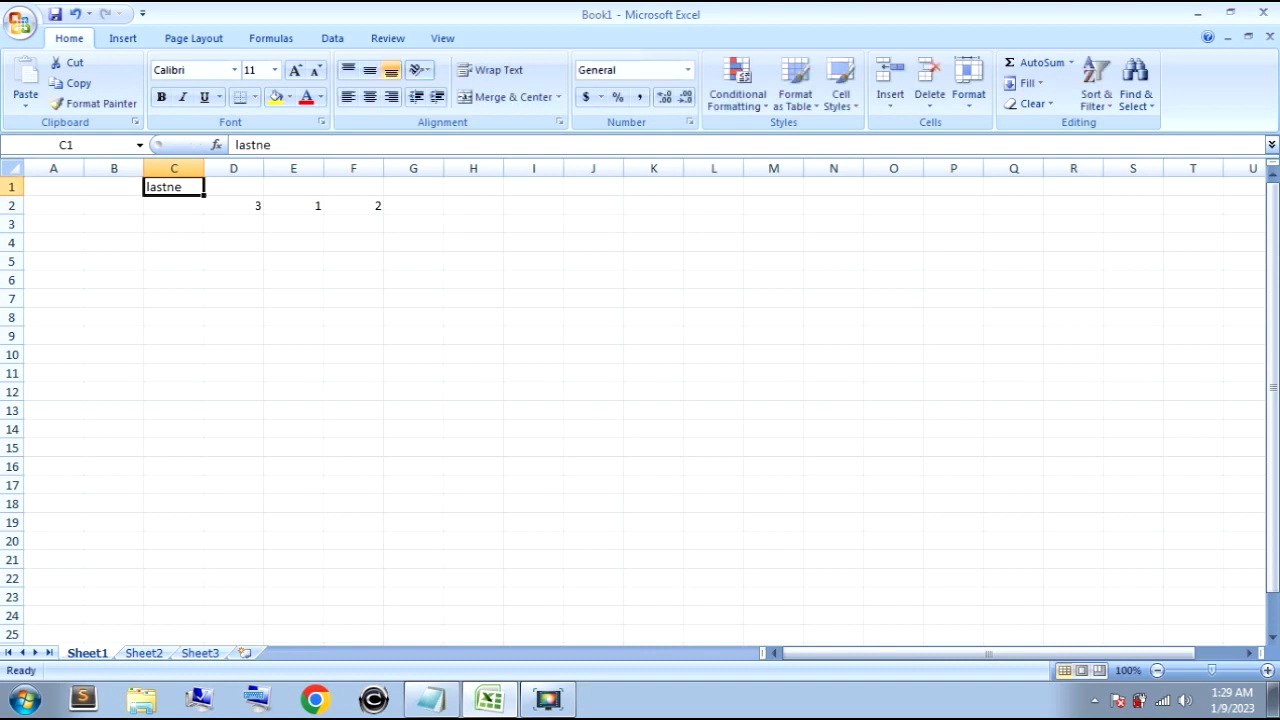
pyautogui.press('Delete')
pyautogui.write('name')
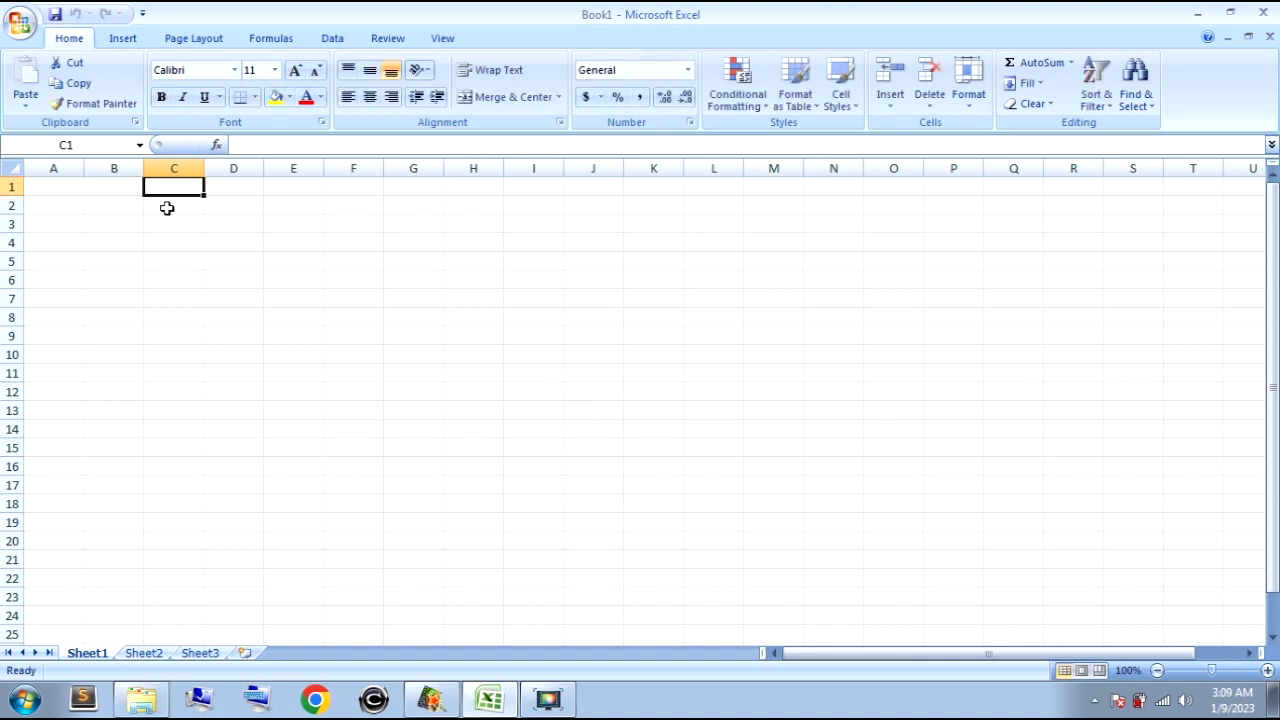
pyautogui.write('name')
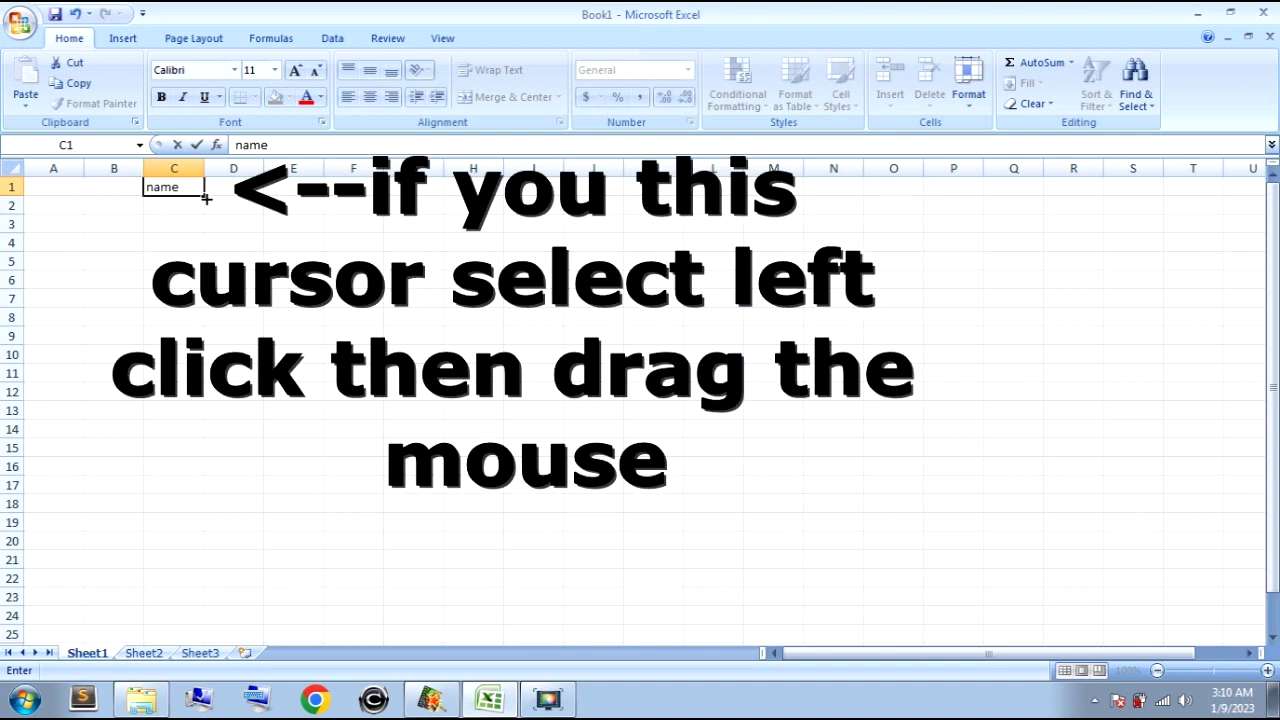
# Commit 'name' in C1 and fill it down through C8.
pyautogui.click(205, 197)
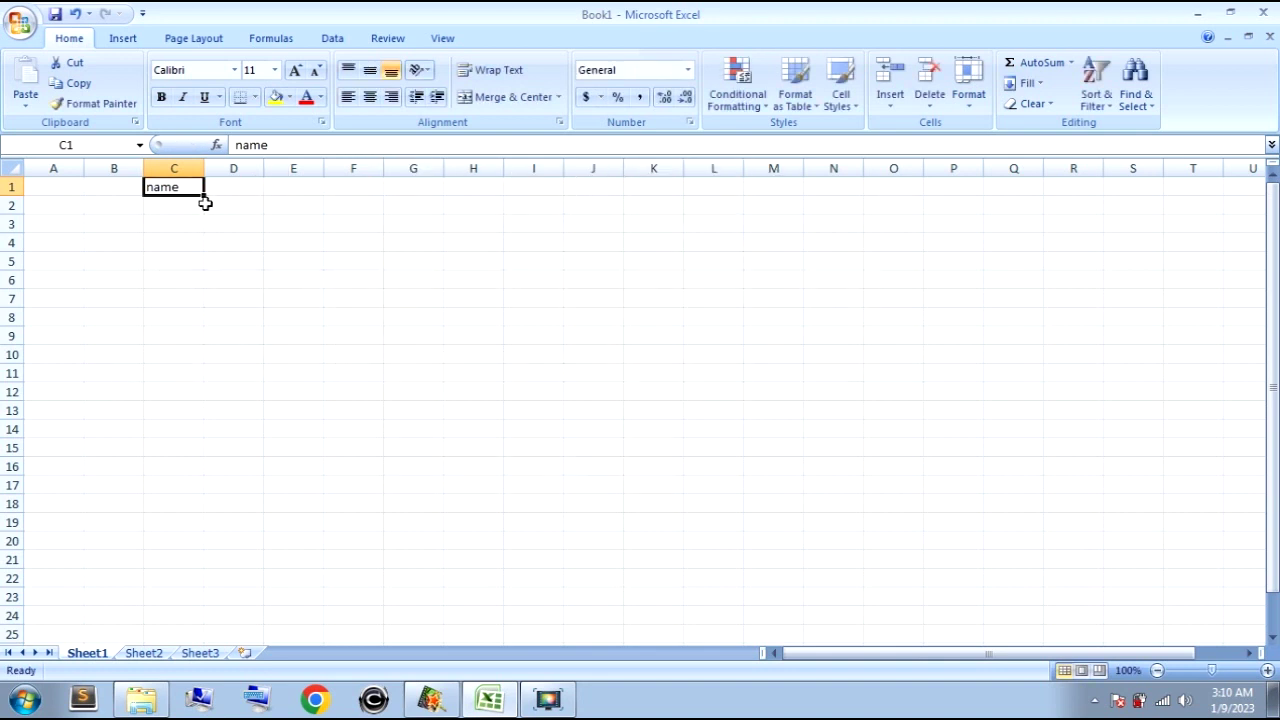
pyautogui.moveTo(205, 195); pyautogui.dragTo(214, 321)
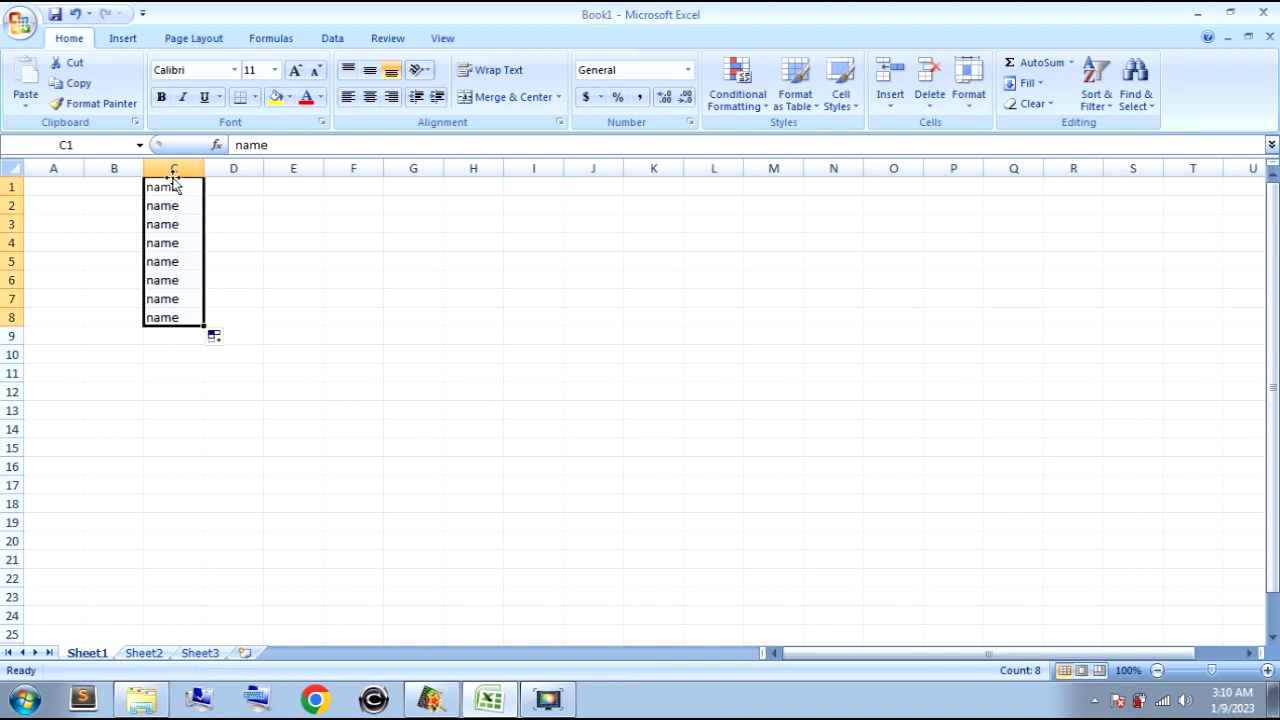
# Move the name block to column F, then to D4:D11, and copy it to F4:F11.
pyautogui.moveTo(173, 181)
pyautogui.mouseDown()
pyautogui.moveTo(349, 238)
pyautogui.moveTo(352, 183)
pyautogui.mouseUp()
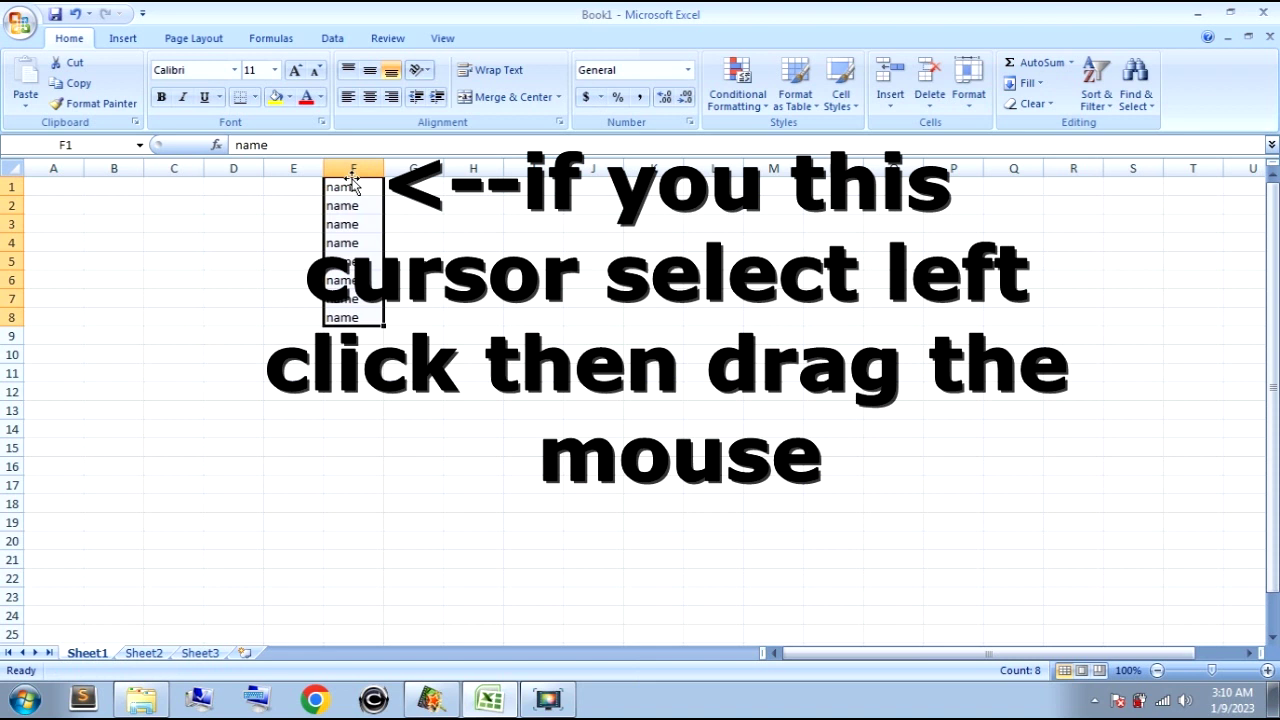
pyautogui.moveTo(353, 187); pyautogui.dragTo(364, 311)
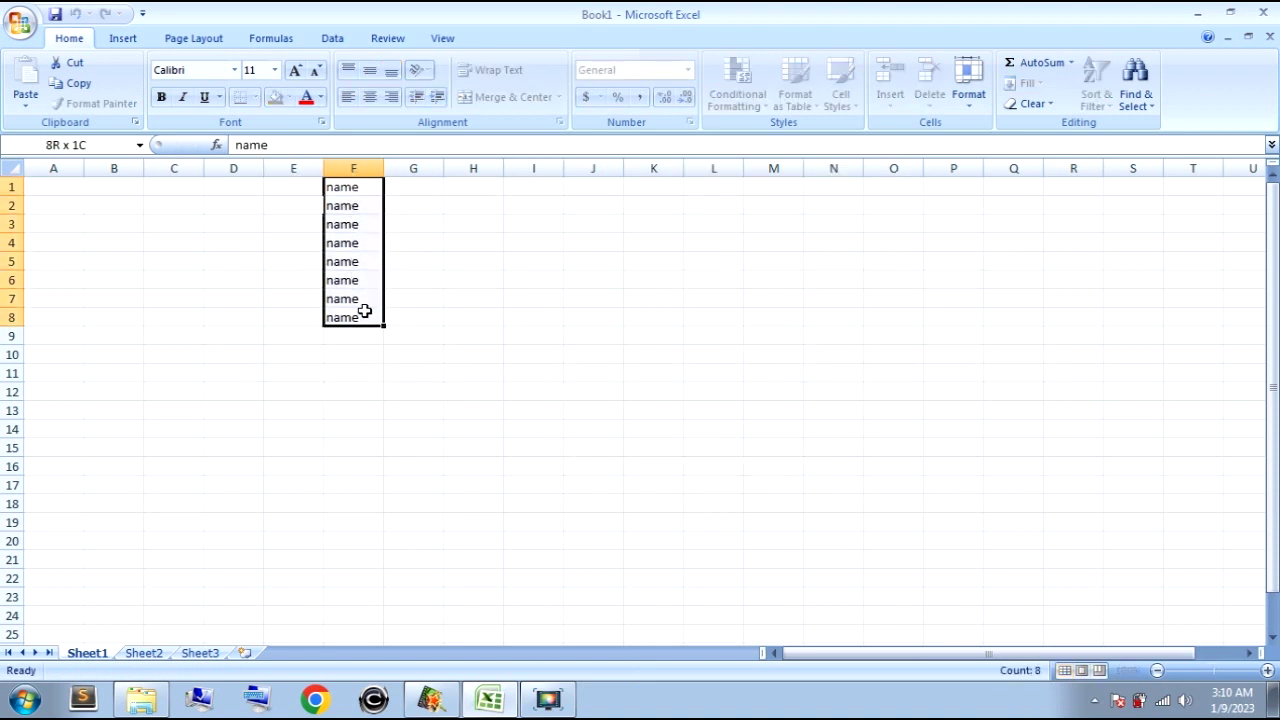
pyautogui.moveTo(356, 185); pyautogui.dragTo(243, 237)
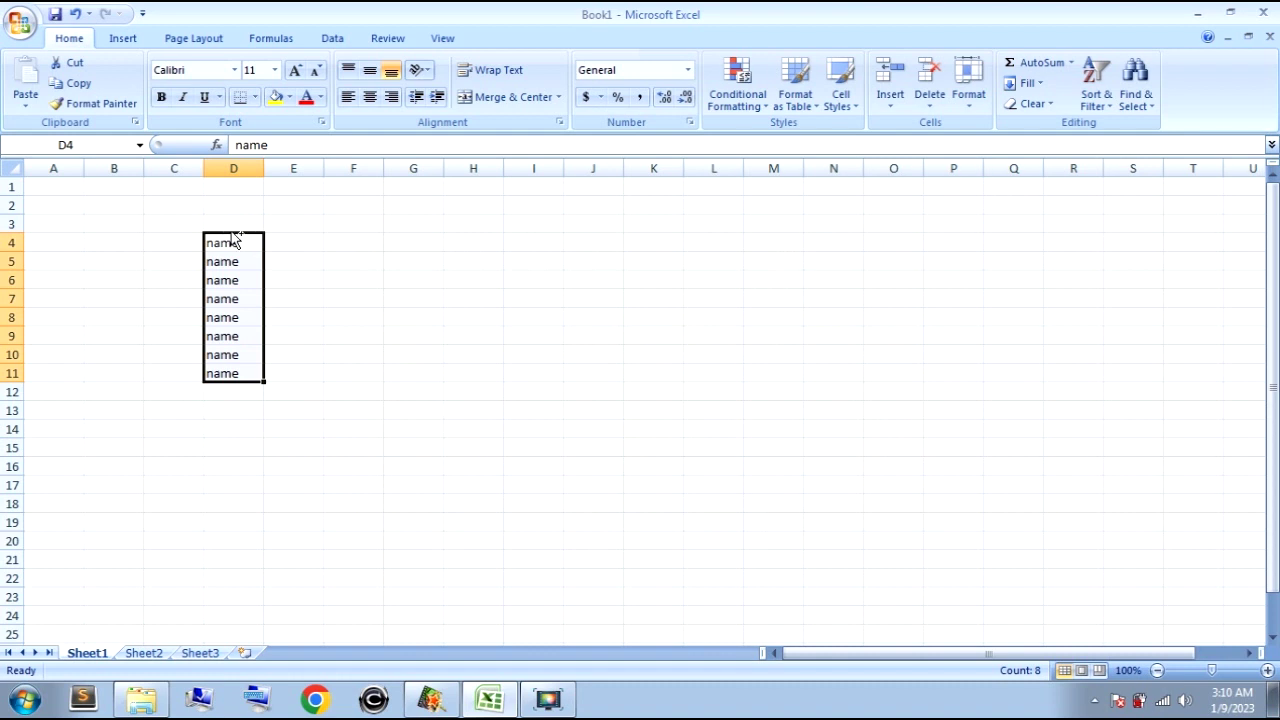
pyautogui.keyDown('ctrl'); pyautogui.moveTo(233, 240); pyautogui.dragTo(361, 244); pyautogui.keyUp('ctrl')
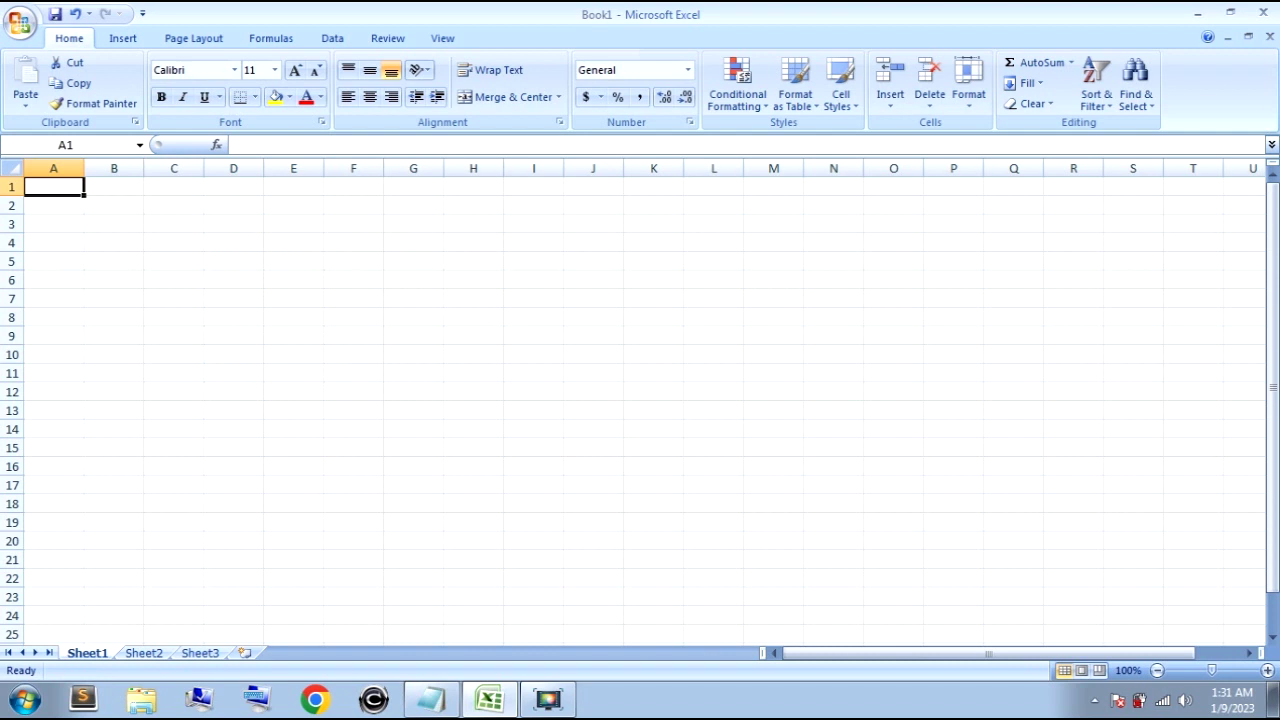
# Type 'Students 2023' in A1, fixing the year, and insert 'List' before 2023.
pyautogui.write('Students  ')
pyautogui.write('2021')
pyautogui.press('BackSpace')
pyautogui.write('3')
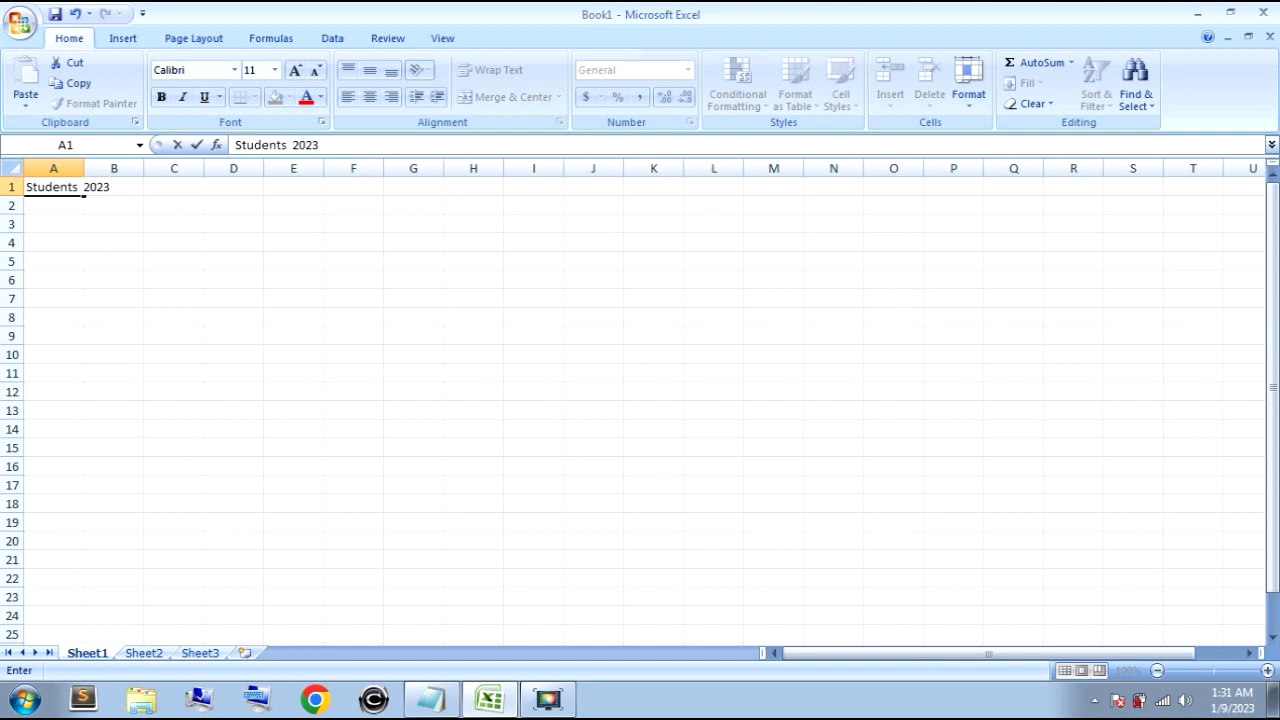
pyautogui.press('Return')
pyautogui.click(53, 187)
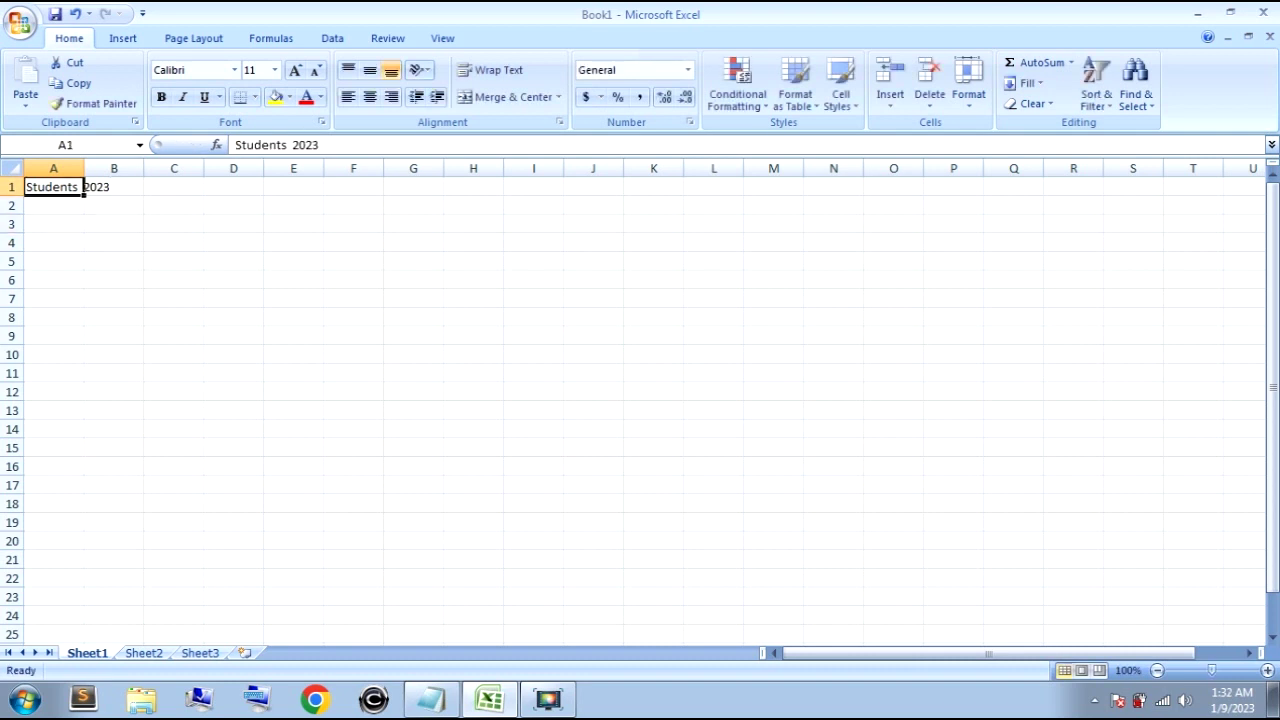
pyautogui.press('F2')
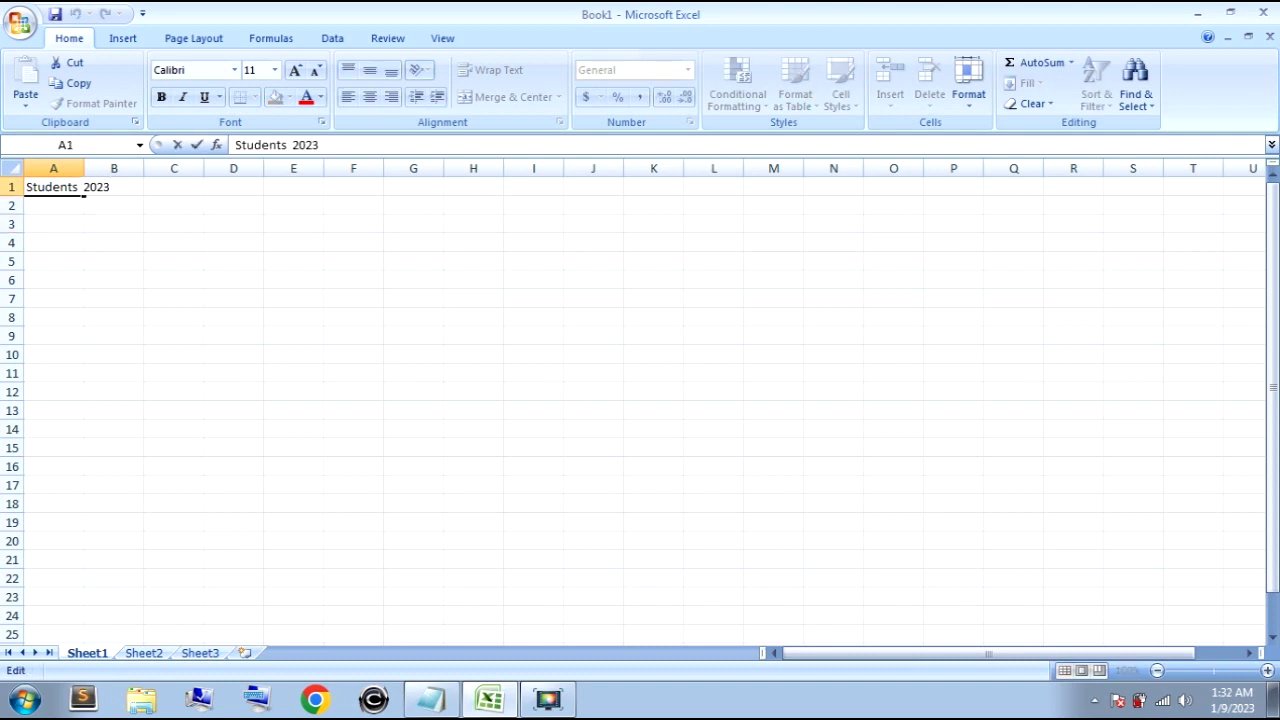
pyautogui.write('List')
# Merge and center A1:I1, and make the title bold with yellow fill and green text.
pyautogui.click(51, 242)
pyautogui.moveTo(51, 187); pyautogui.dragTo(550, 188)
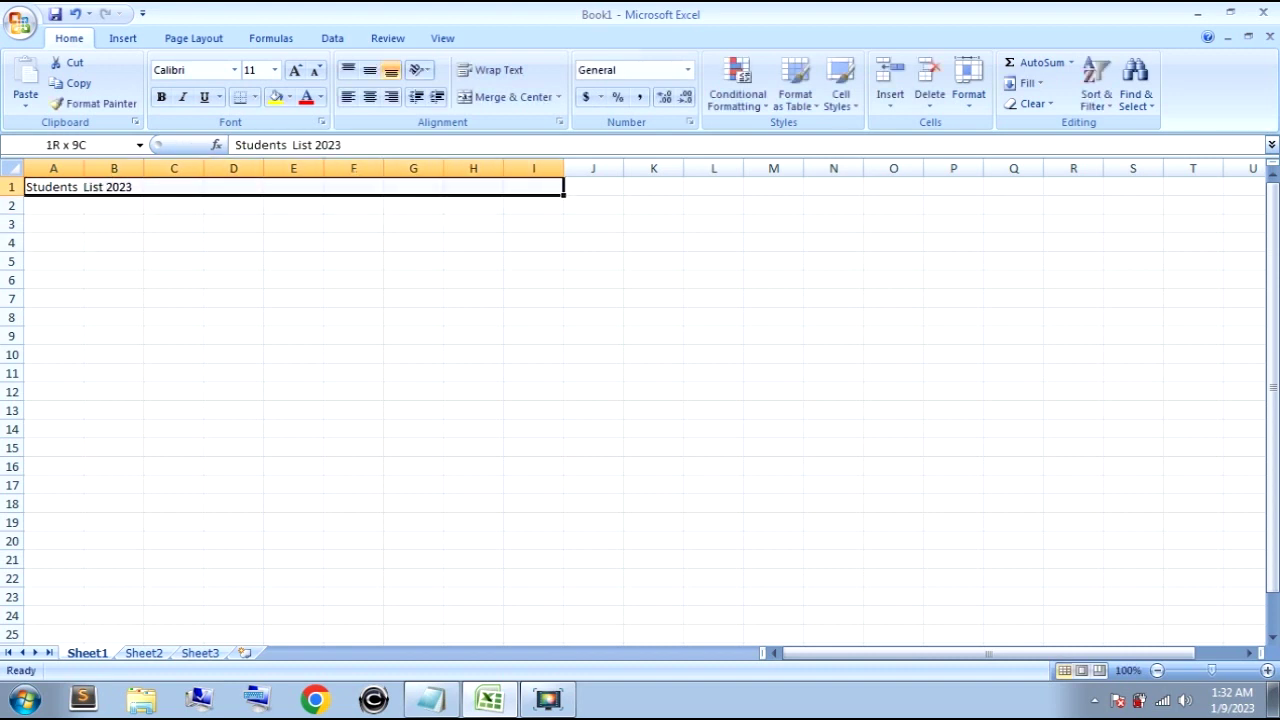
pyautogui.click(508, 97)
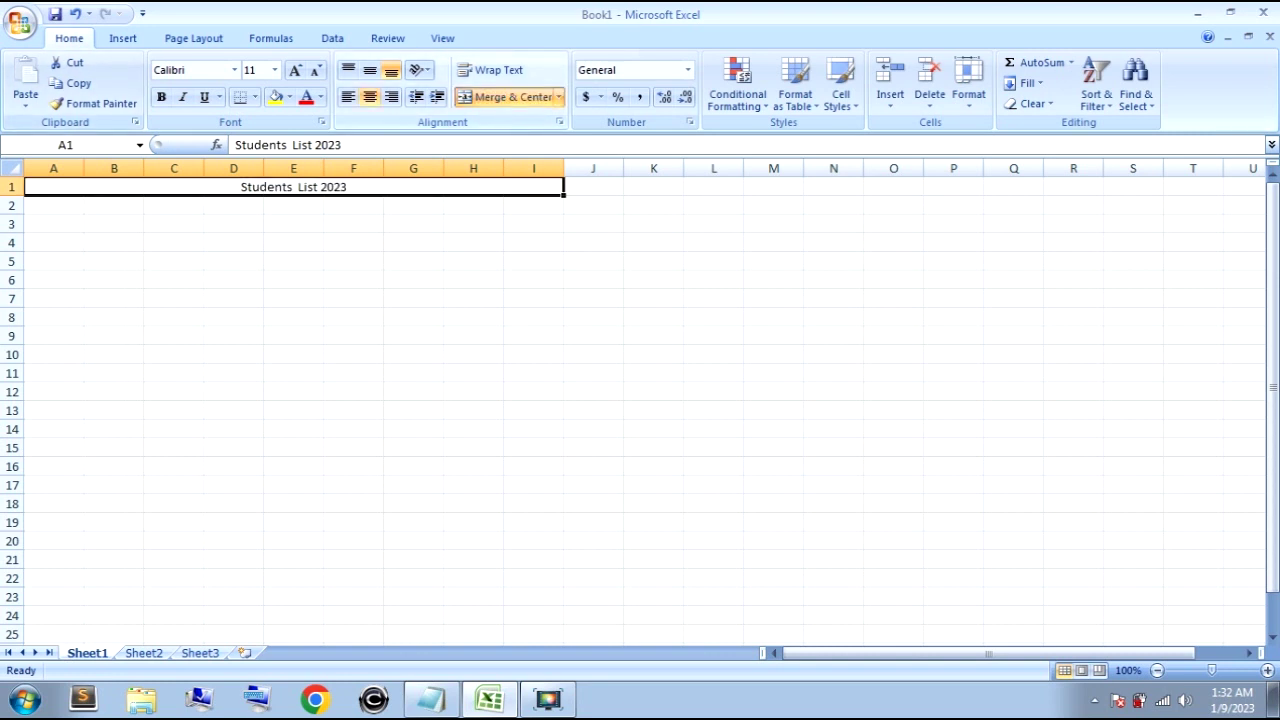
pyautogui.hotkey('alt', 'Tab')
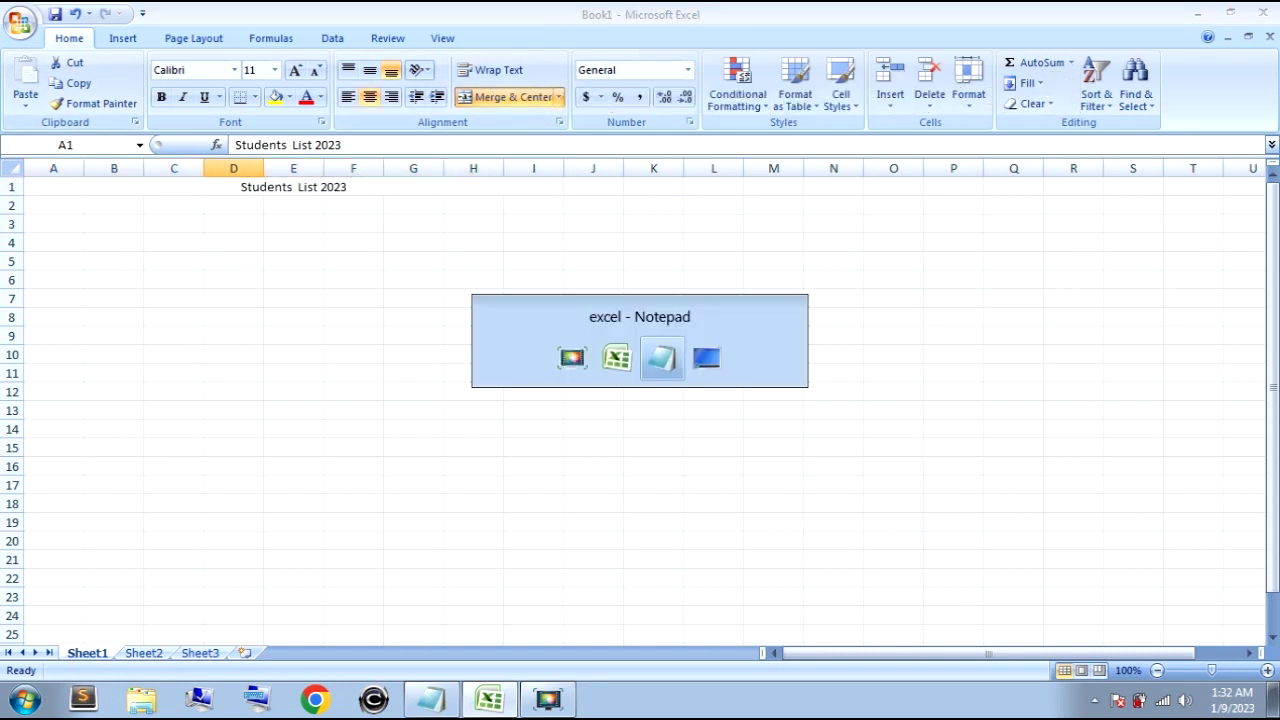
pyautogui.hotkey('alt', 'Tab')
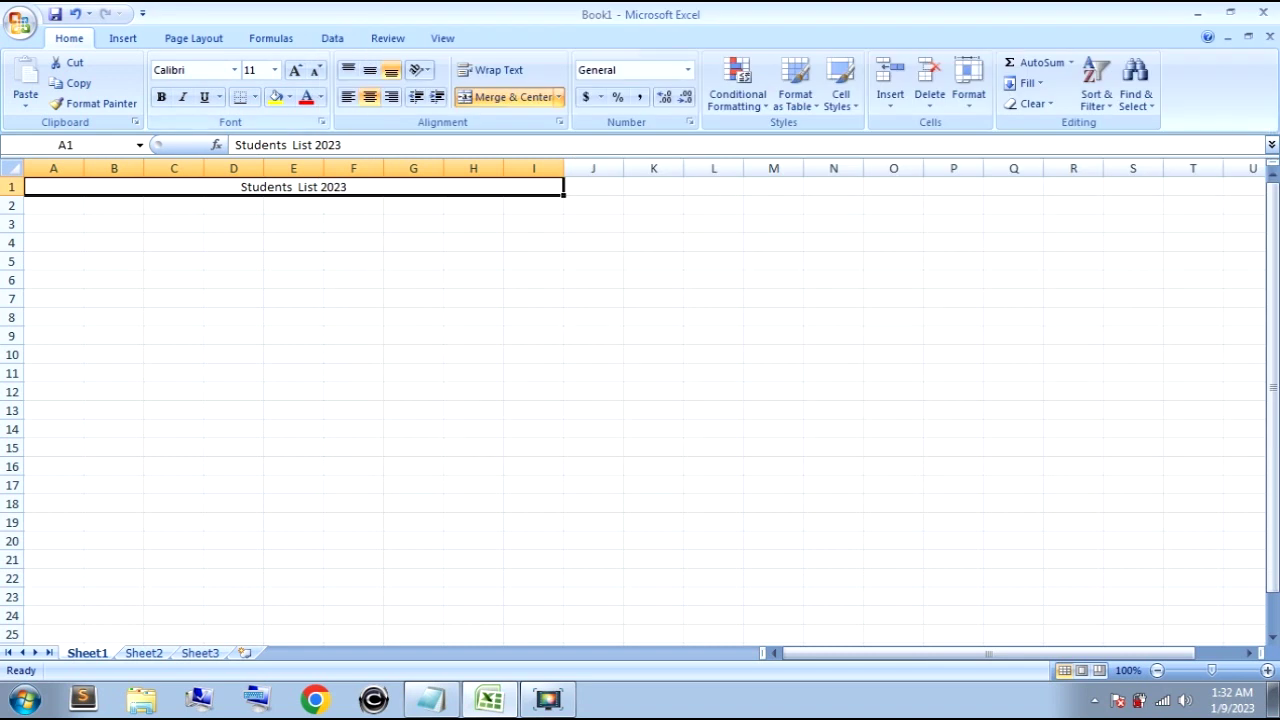
pyautogui.click(161, 97)
pyautogui.click(275, 97)
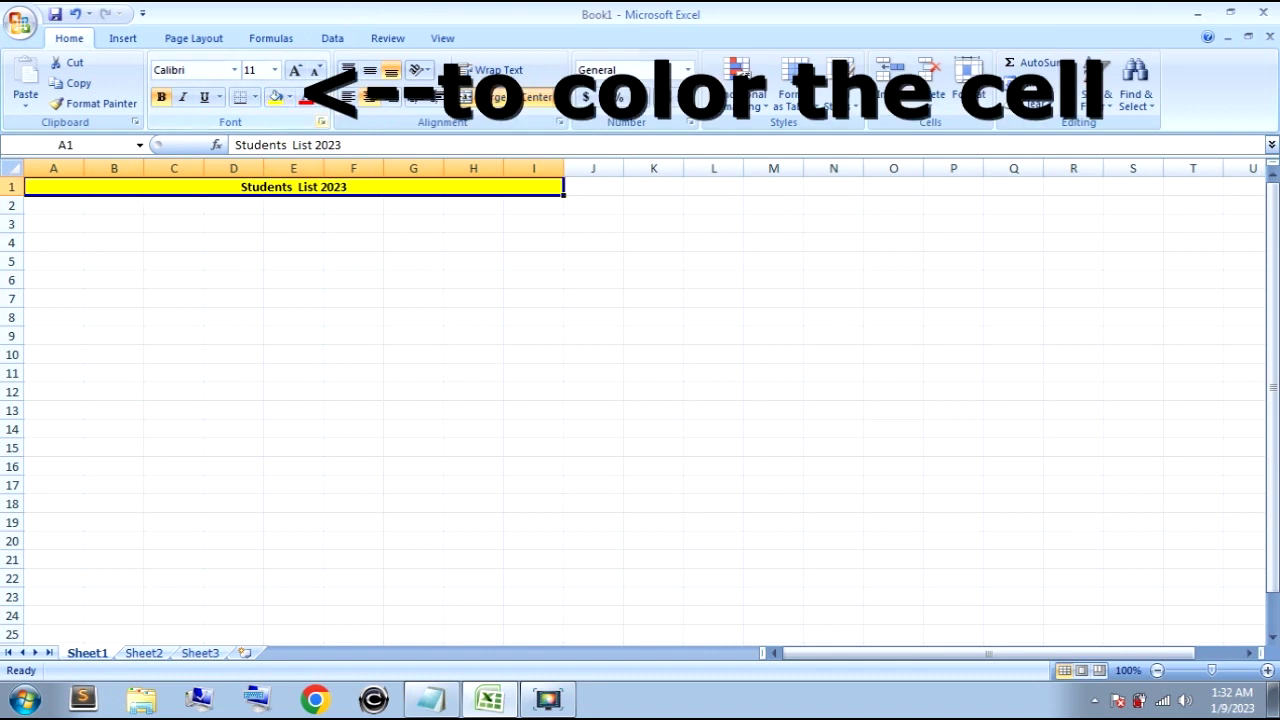
pyautogui.click(320, 97)
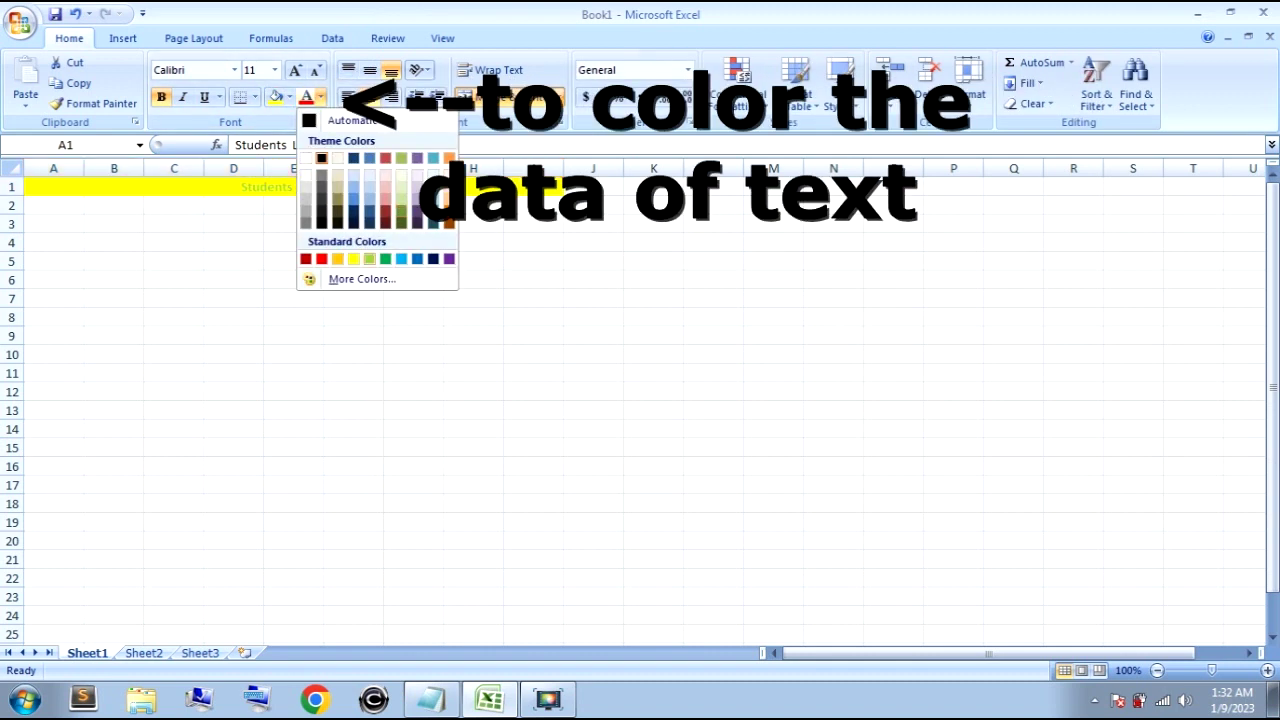
pyautogui.click(385, 259)
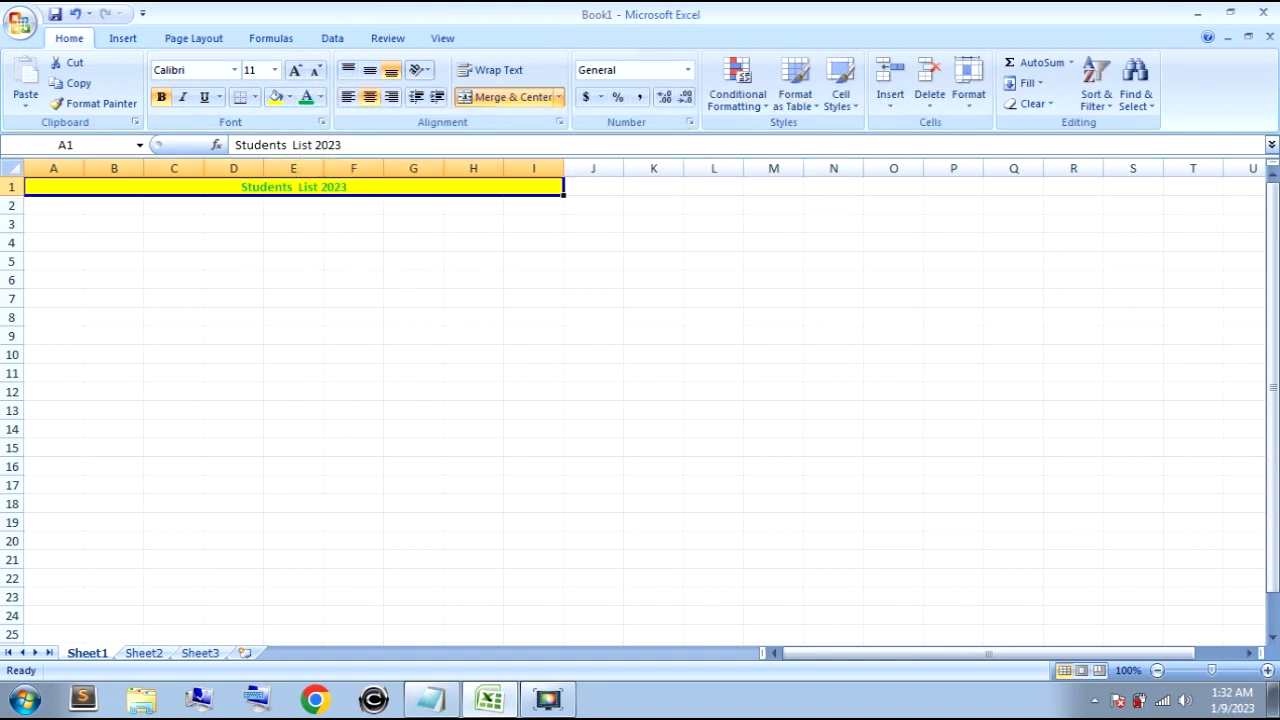
pyautogui.click(233, 205)
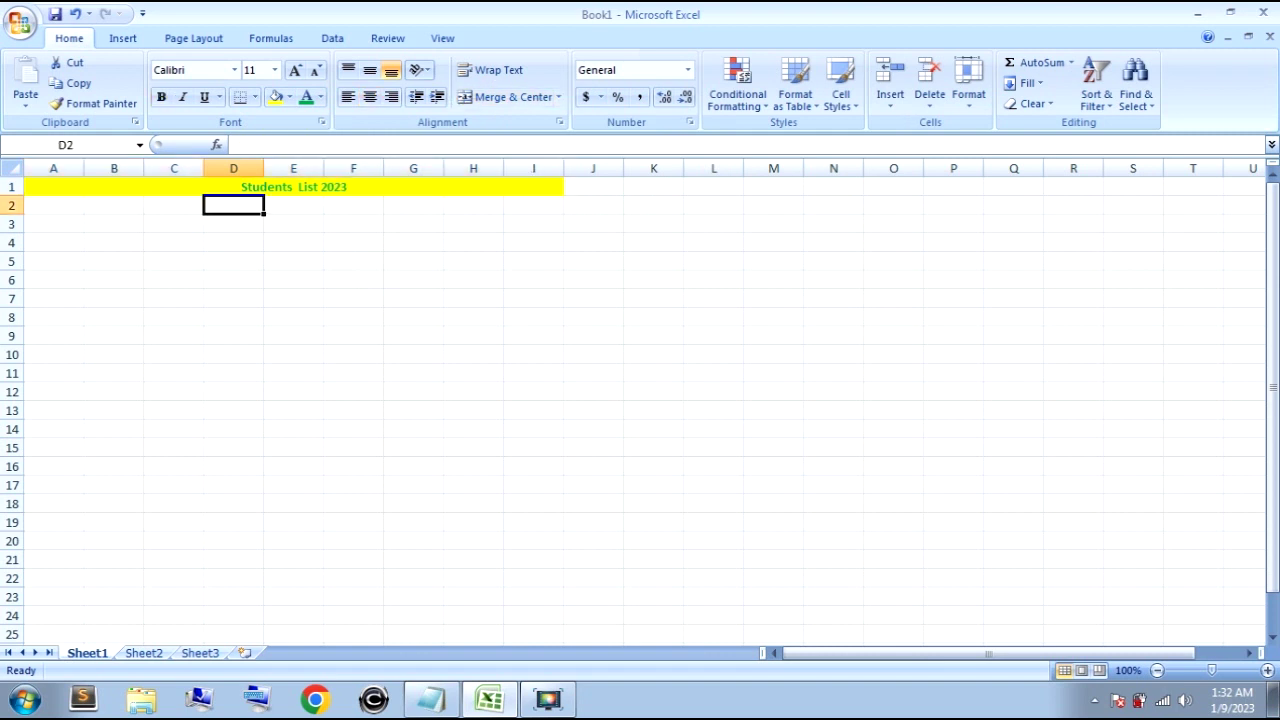
# Enter bold 'name' and 'lastname' headers in A2 and B2.
pyautogui.click(53, 205)
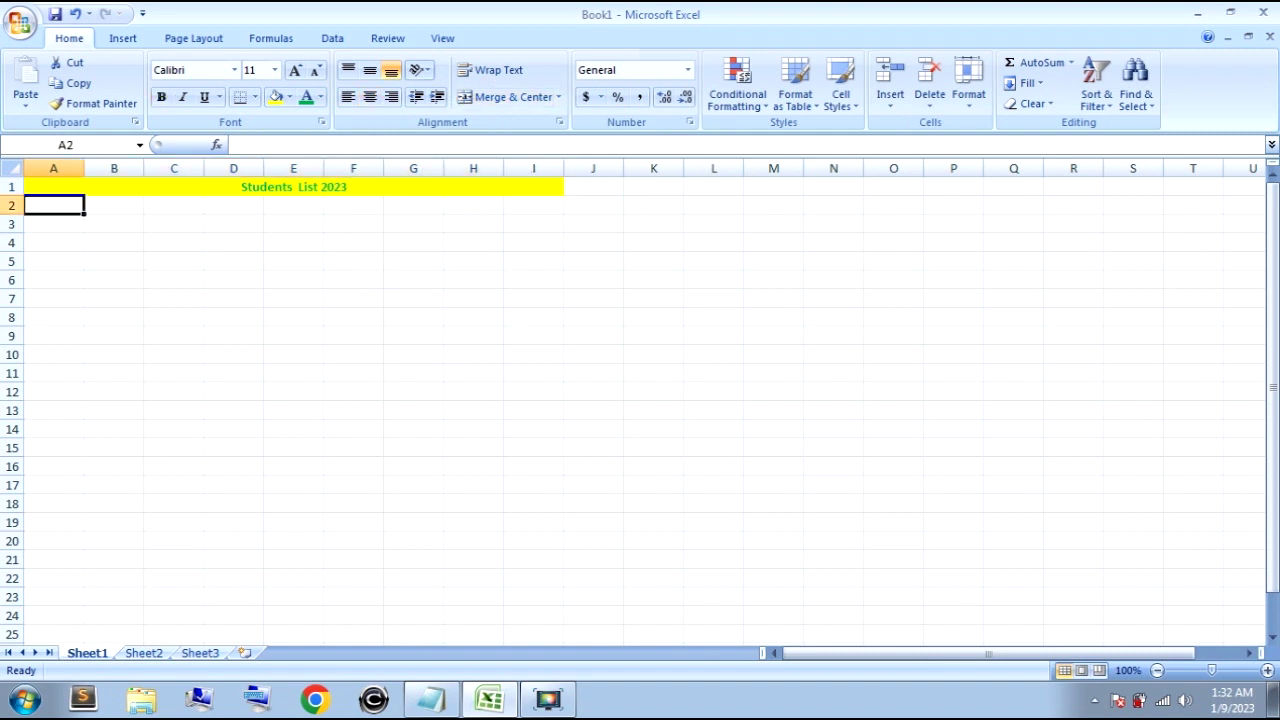
pyautogui.write('name')
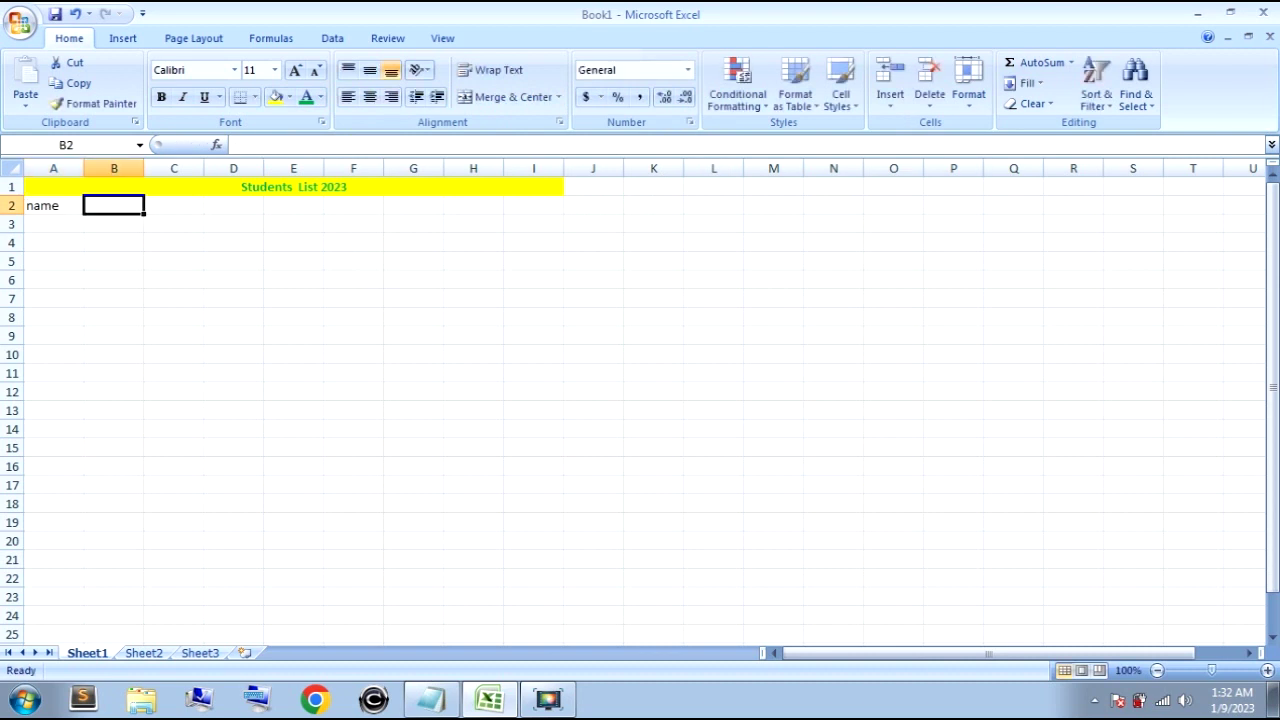
pyautogui.write('lastname')
pyautogui.press('Tab')
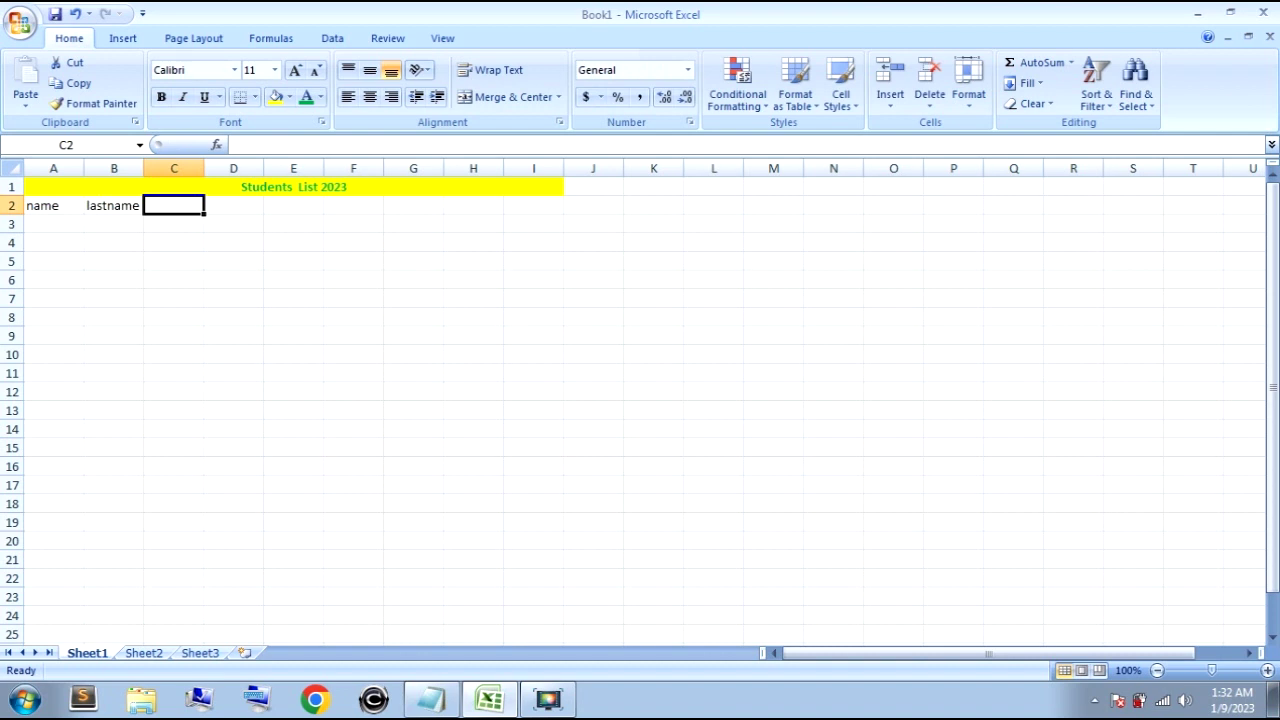
pyautogui.click(53, 205)
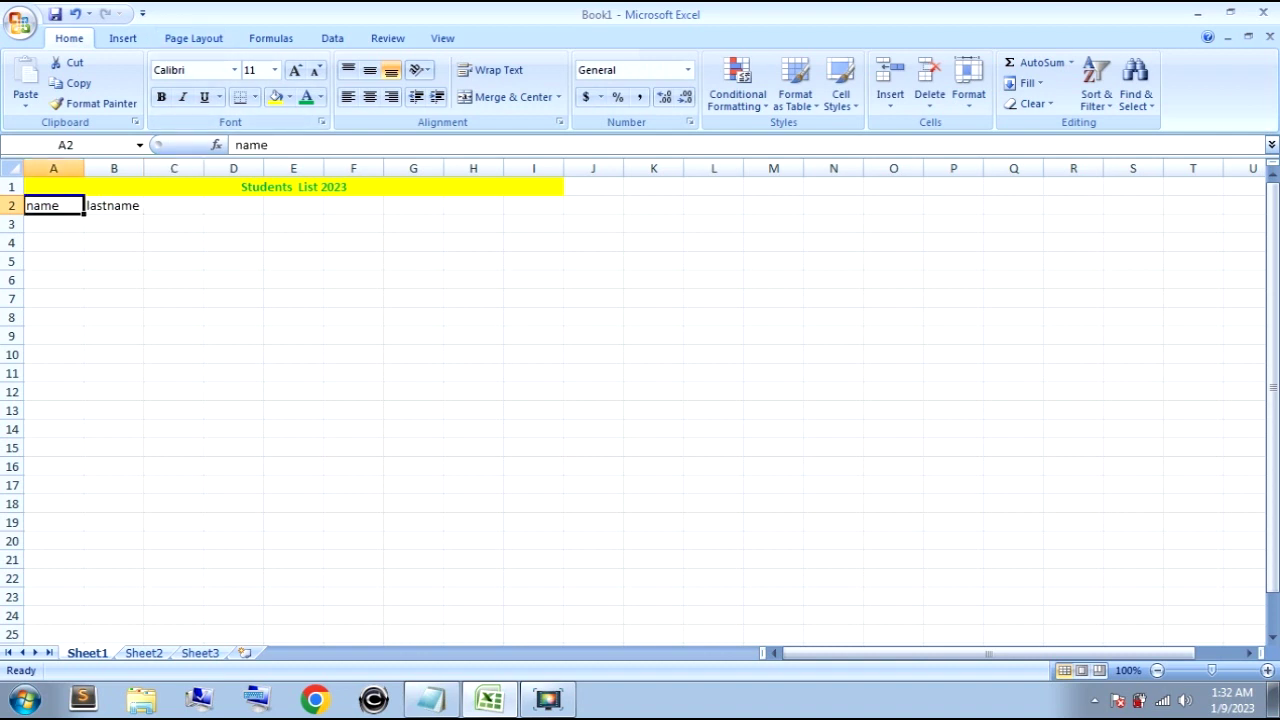
pyautogui.click(161, 97)
pyautogui.press('Right')
pyautogui.click(161, 97)
pyautogui.press('Right')
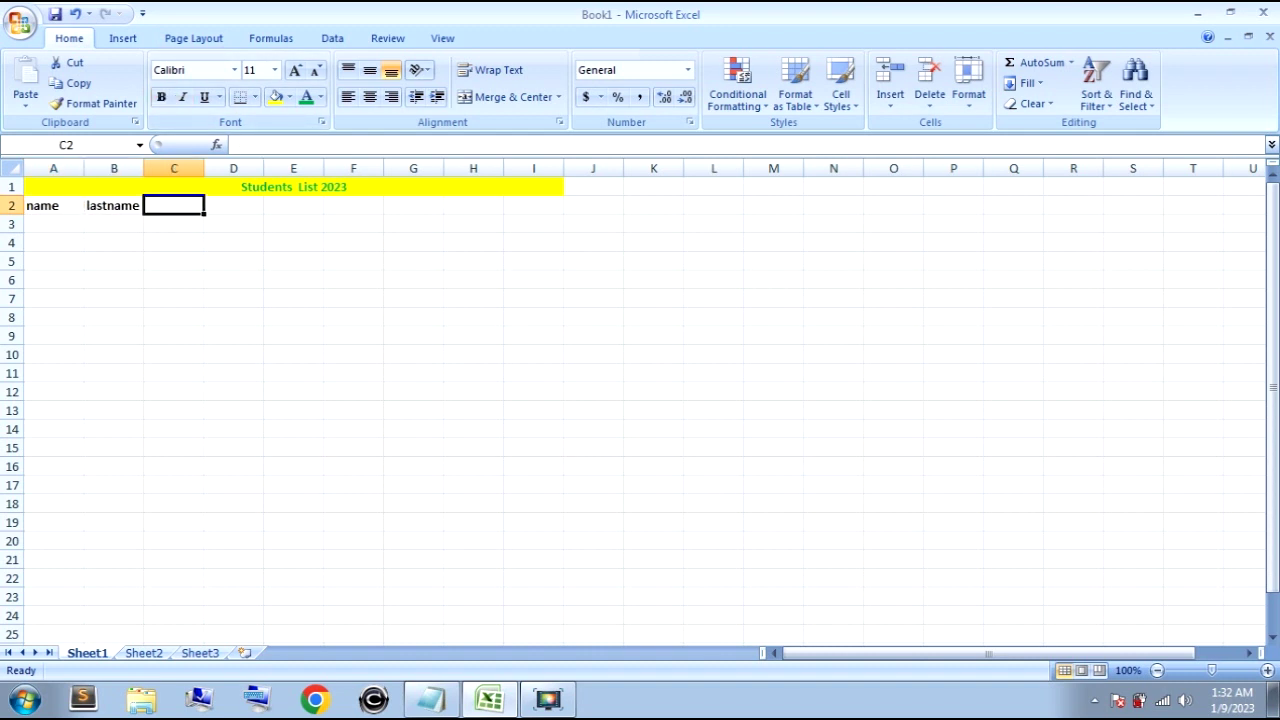
# Add 'exam 1' and 'exam 2' headers in C2:D2 and make them bold.
pyautogui.write('grade')
pyautogui.press('BackSpace')
pyautogui.press('BackSpace')
pyautogui.press('BackSpace')
pyautogui.press('BackSpace')
pyautogui.write('e')
pyautogui.press('BackSpace')
pyautogui.press('BackSpace')
pyautogui.write('exam')
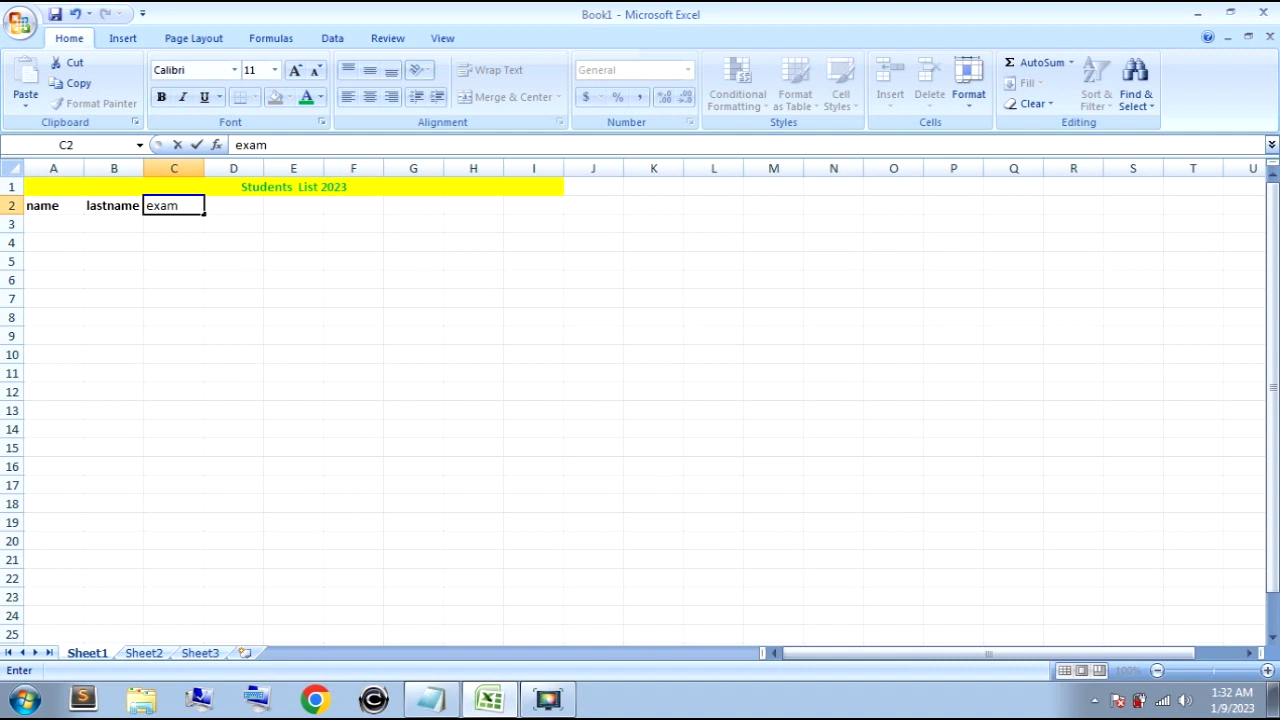
pyautogui.write(' 1')
pyautogui.press('Tab')
pyautogui.write('exam 2')
pyautogui.click(113, 205)
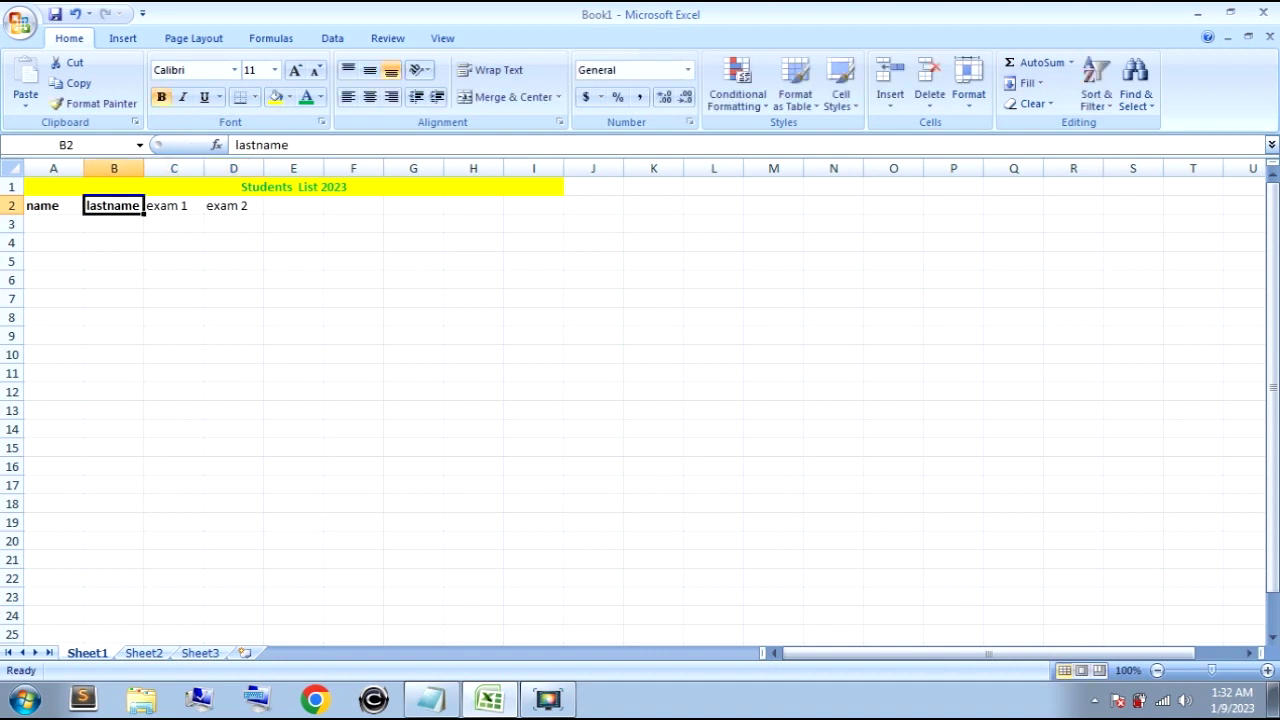
pyautogui.click(173, 205)
pyautogui.moveTo(173, 205); pyautogui.dragTo(233, 205)
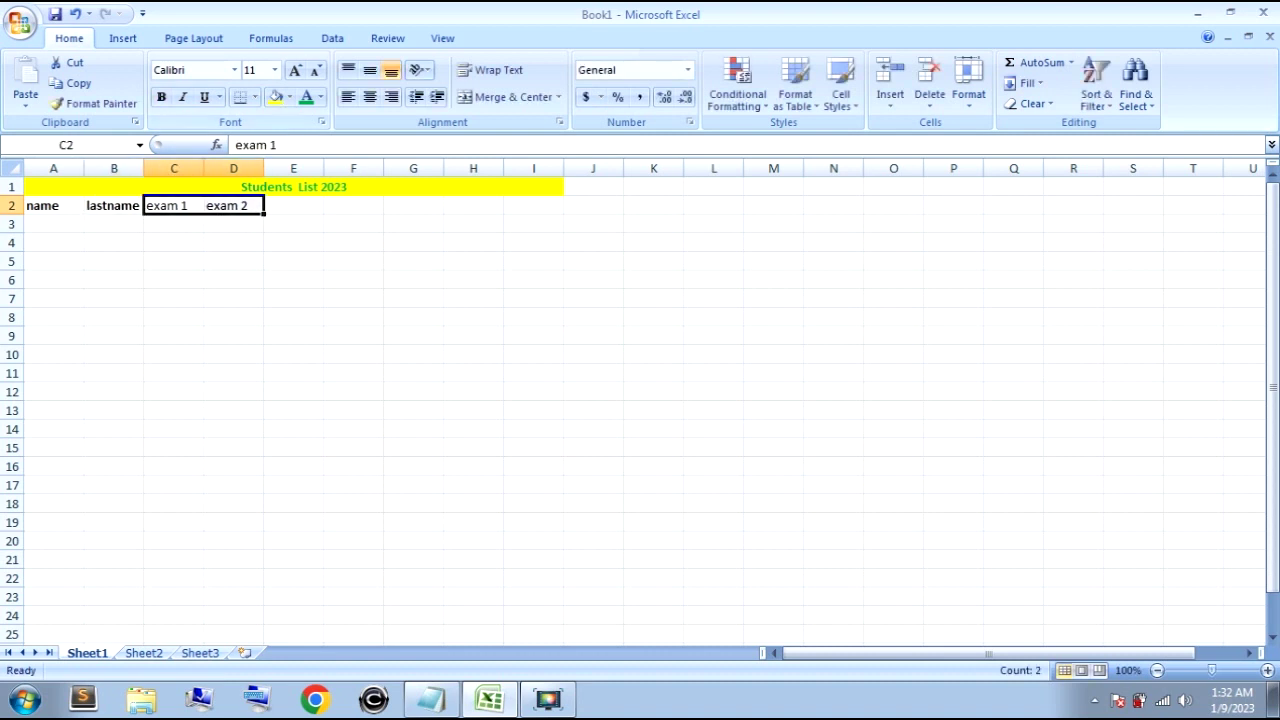
pyautogui.click(160, 97)
pyautogui.click(53, 224)
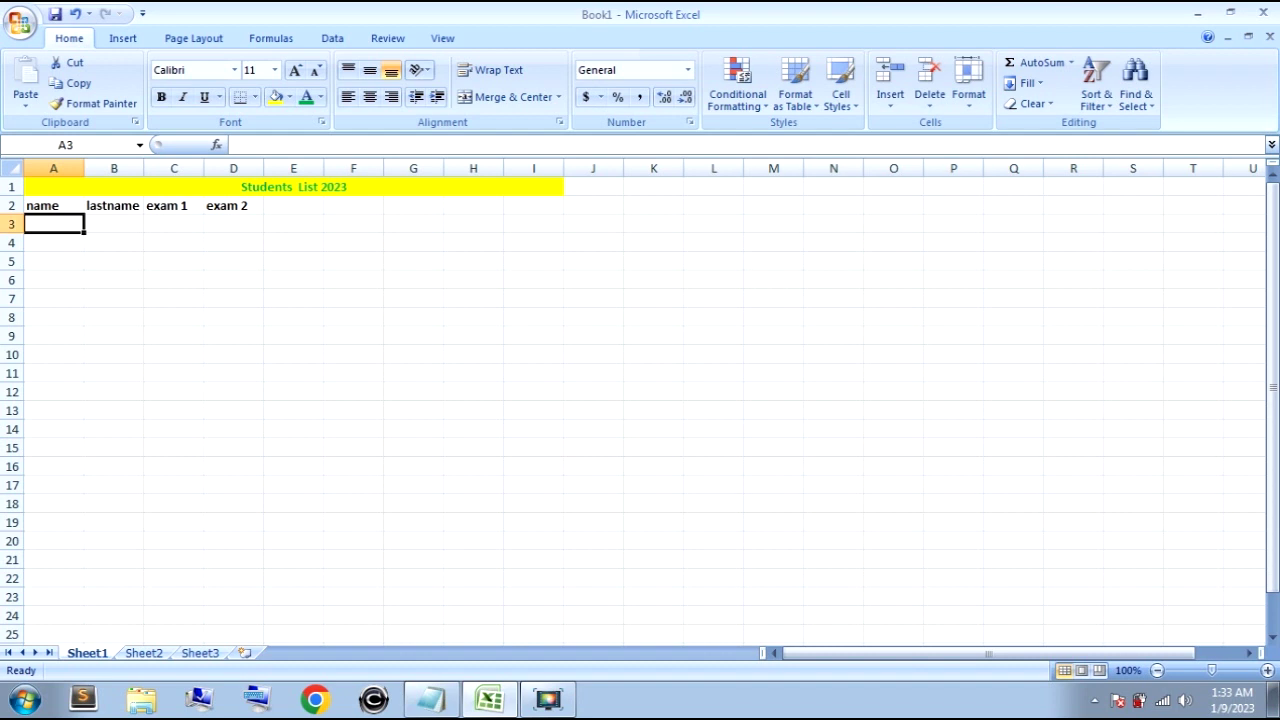
# Enter the first student's first and last name with exam scores 90 and 90 in A3:D3.
pyautogui.write('jezer')
pyautogui.press('Tab')
pyautogui.write('villaruel')
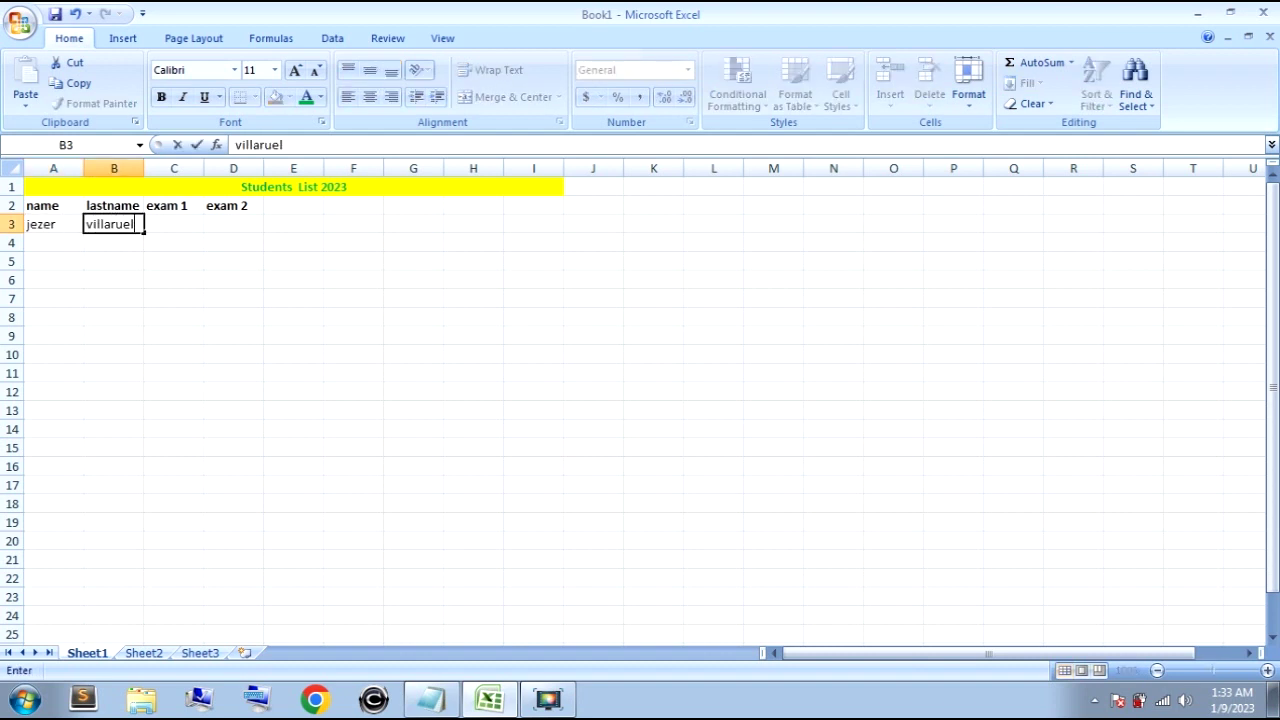
pyautogui.press('Tab')
pyautogui.write('90')
pyautogui.press('Tab')
pyautogui.write('90')
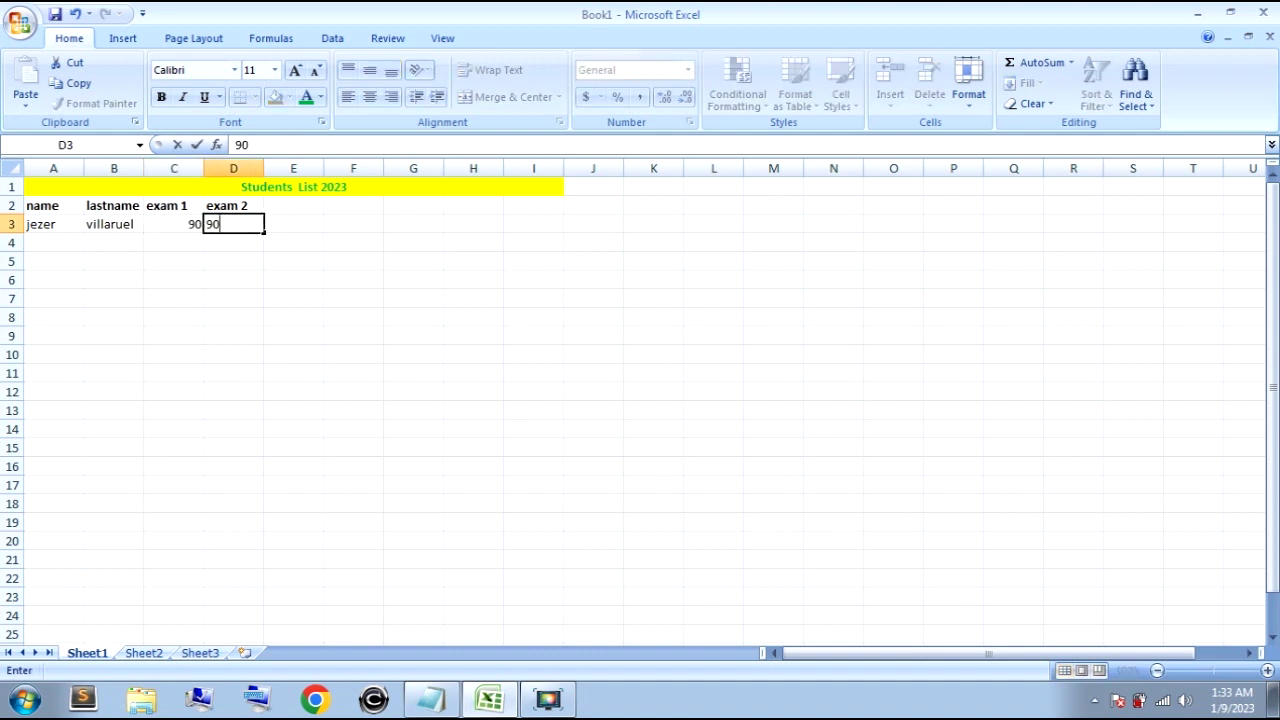
pyautogui.click(173, 298)
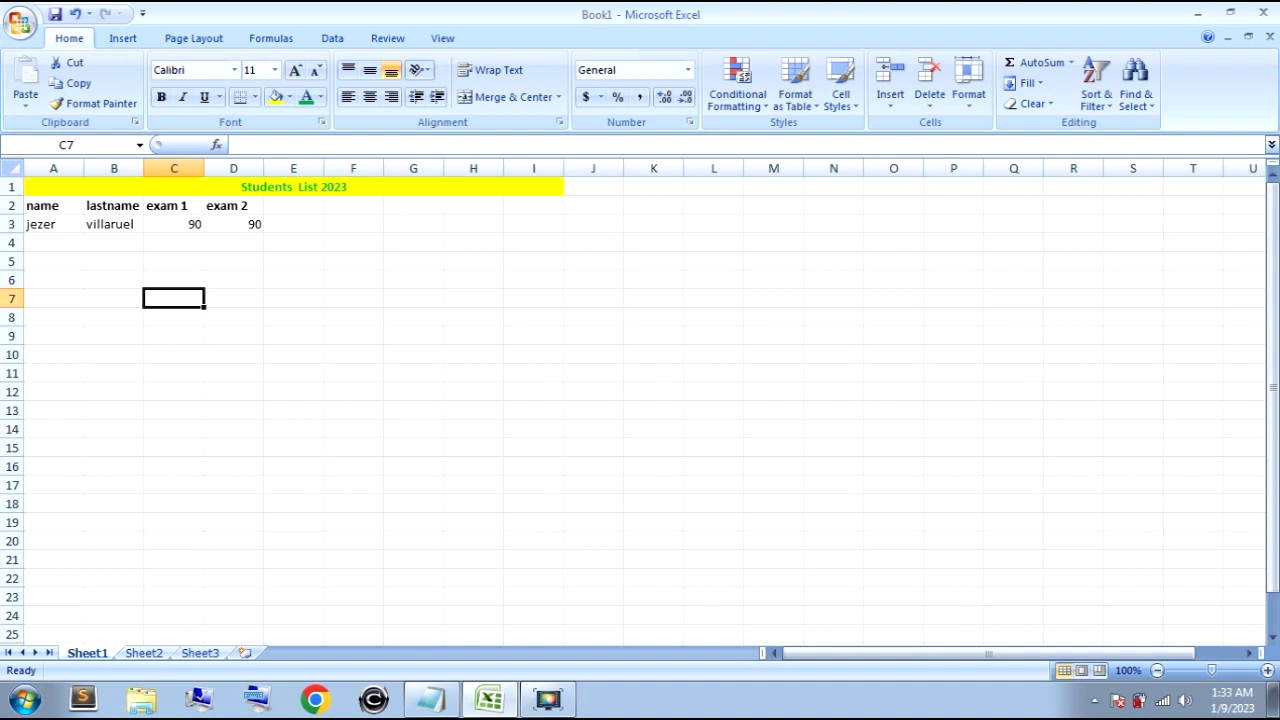
# Turn text wrapping on for the merged 'Students List 2023' title, then back off.
pyautogui.click(293, 186)
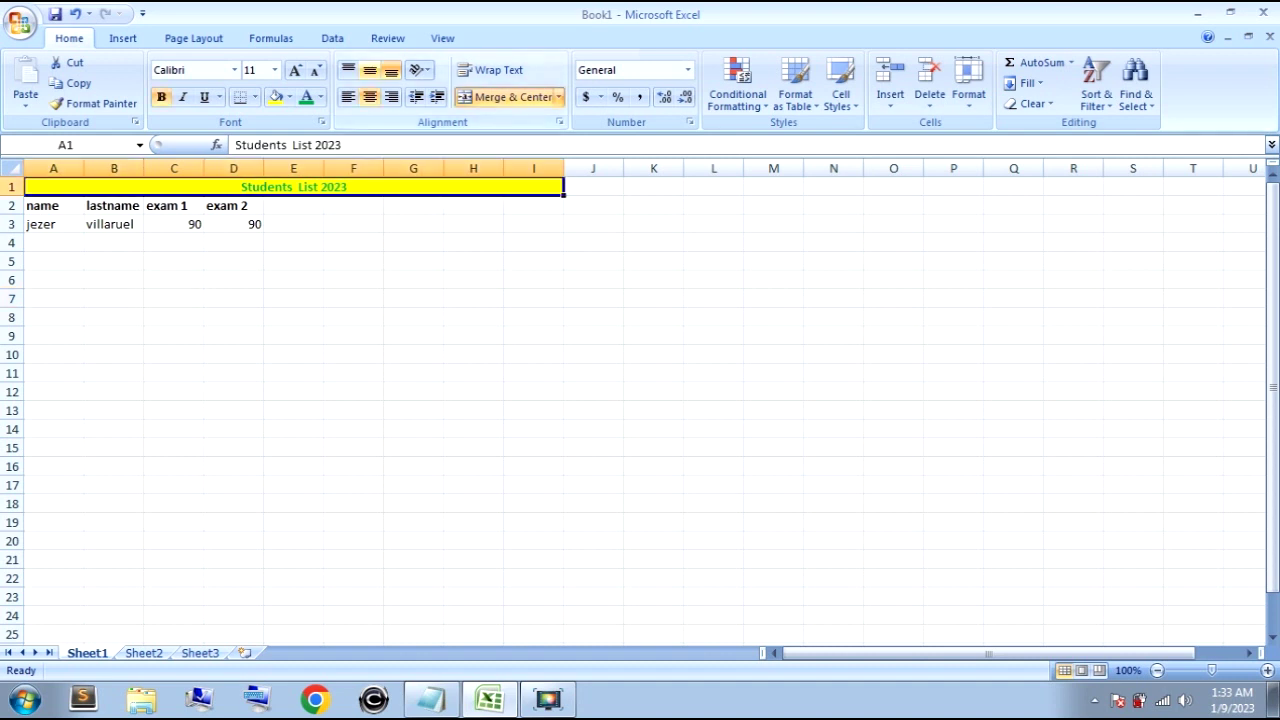
pyautogui.click(491, 70)
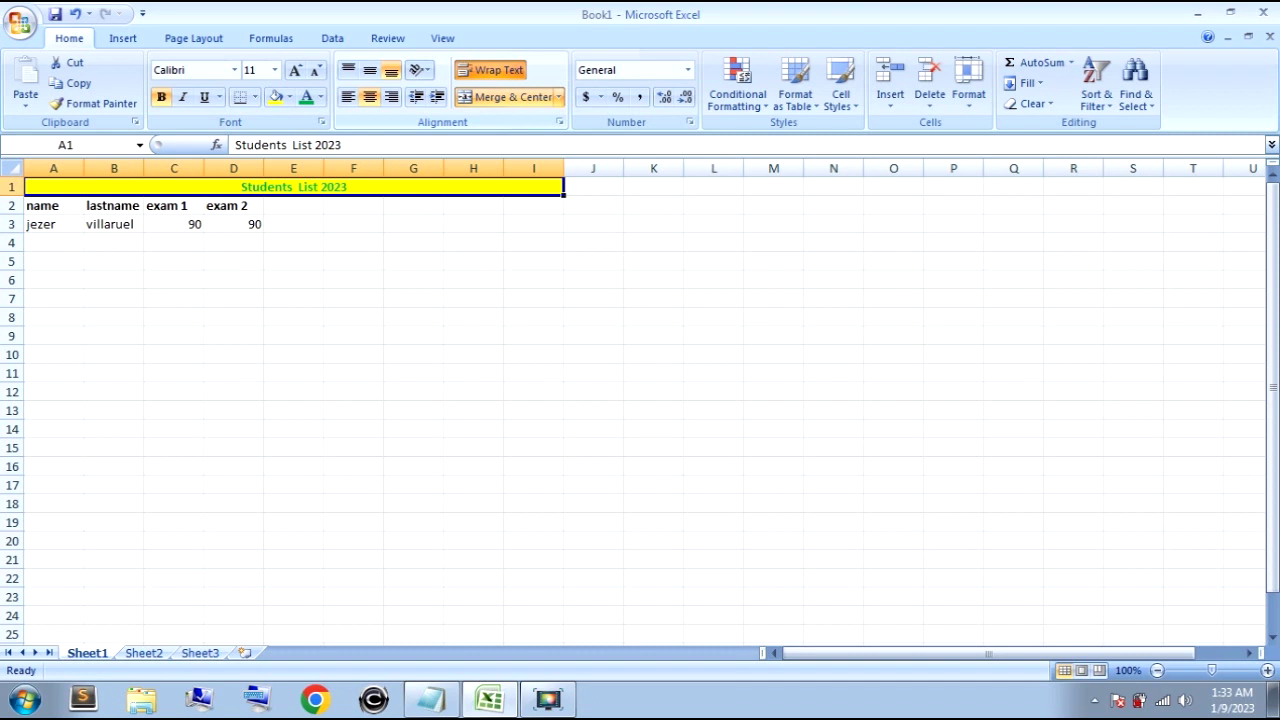
pyautogui.click(353, 261)
pyautogui.click(293, 186)
pyautogui.click(490, 70)
# Unmerge A1:I1 and merge and centre the title across A1:D1 only.
pyautogui.click(510, 97)
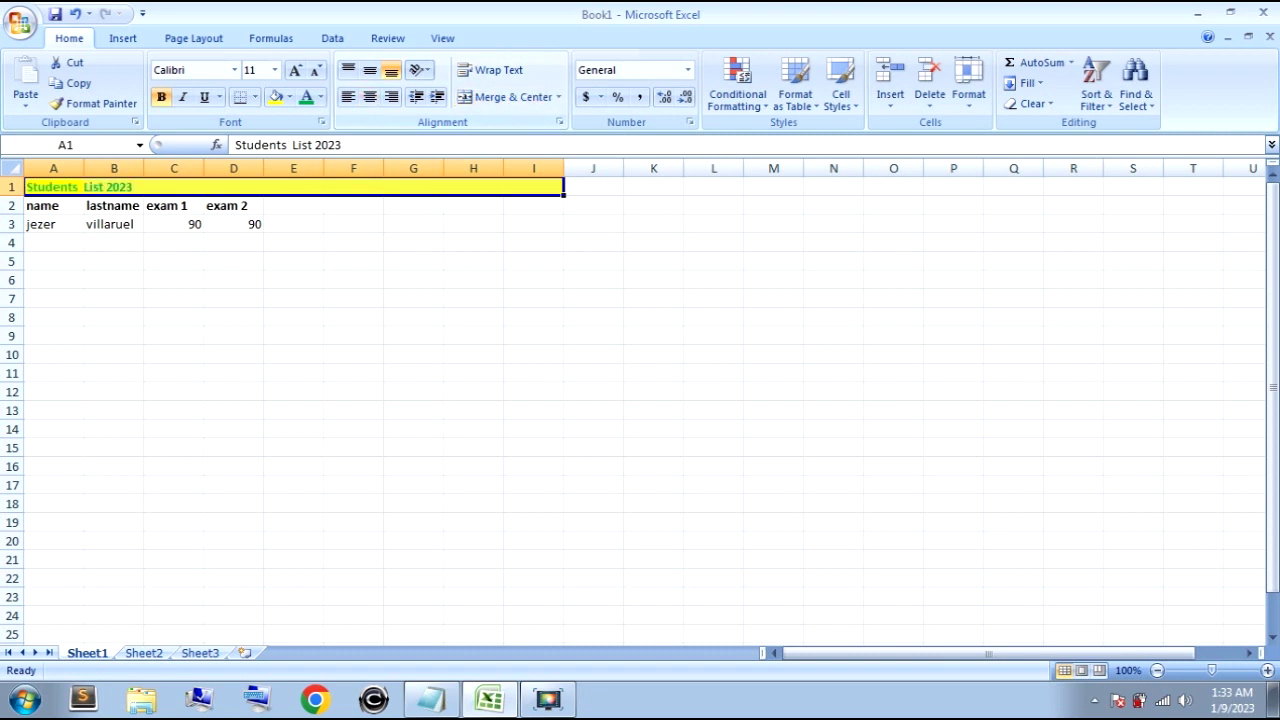
pyautogui.click(53, 186)
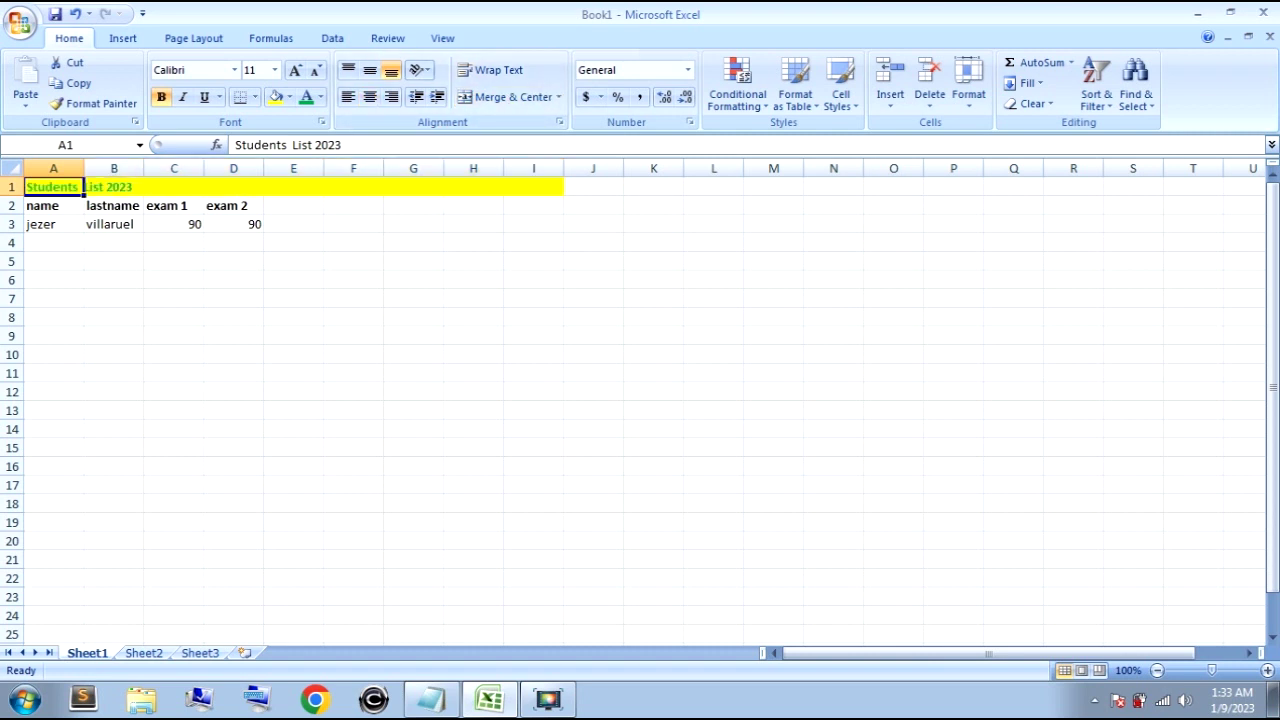
pyautogui.moveTo(53, 186)
pyautogui.mouseDown()
pyautogui.moveTo(233, 205)
pyautogui.moveTo(53, 186)
pyautogui.mouseUp()
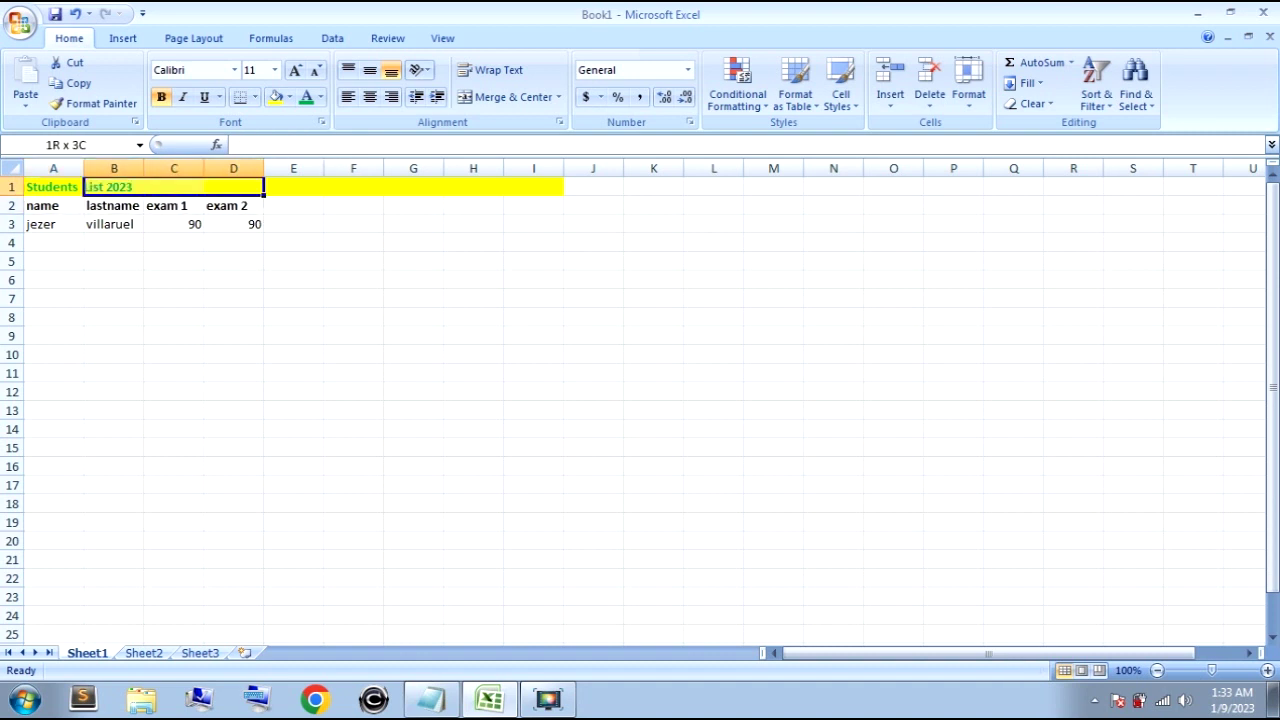
pyautogui.click(508, 96)
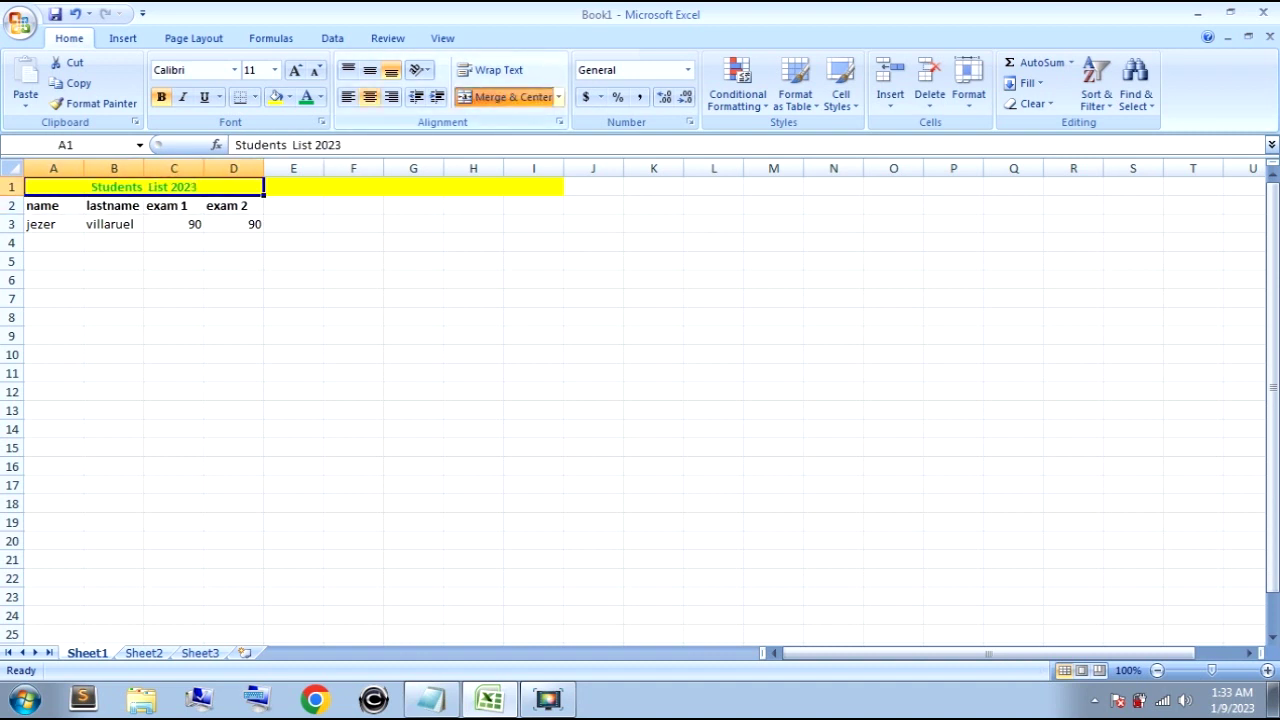
# Remove the yellow fill from cells E1:I1.
pyautogui.press('Right')
pyautogui.hotkey('shift', 'Right')
pyautogui.hotkey('shift', 'Right')
pyautogui.hotkey('shift', 'Right')
pyautogui.hotkey('shift', 'Right')
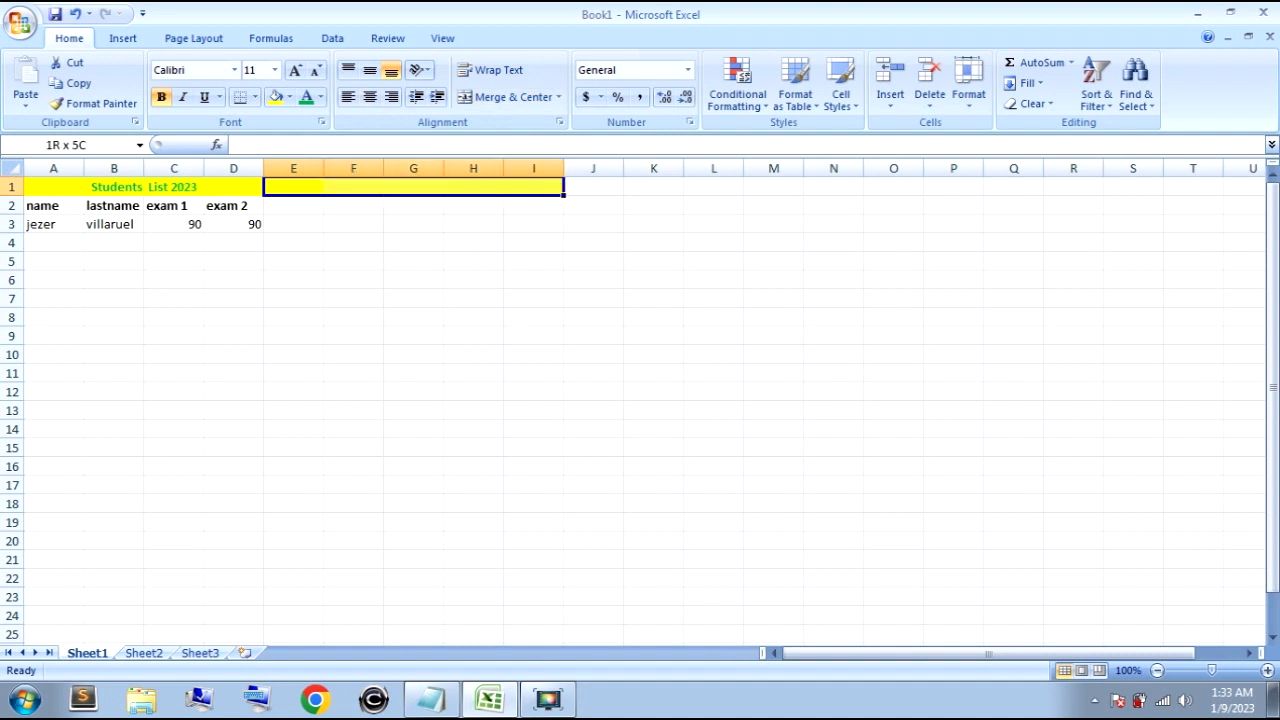
pyautogui.hotkey('alt', 'h')
pyautogui.press('h')
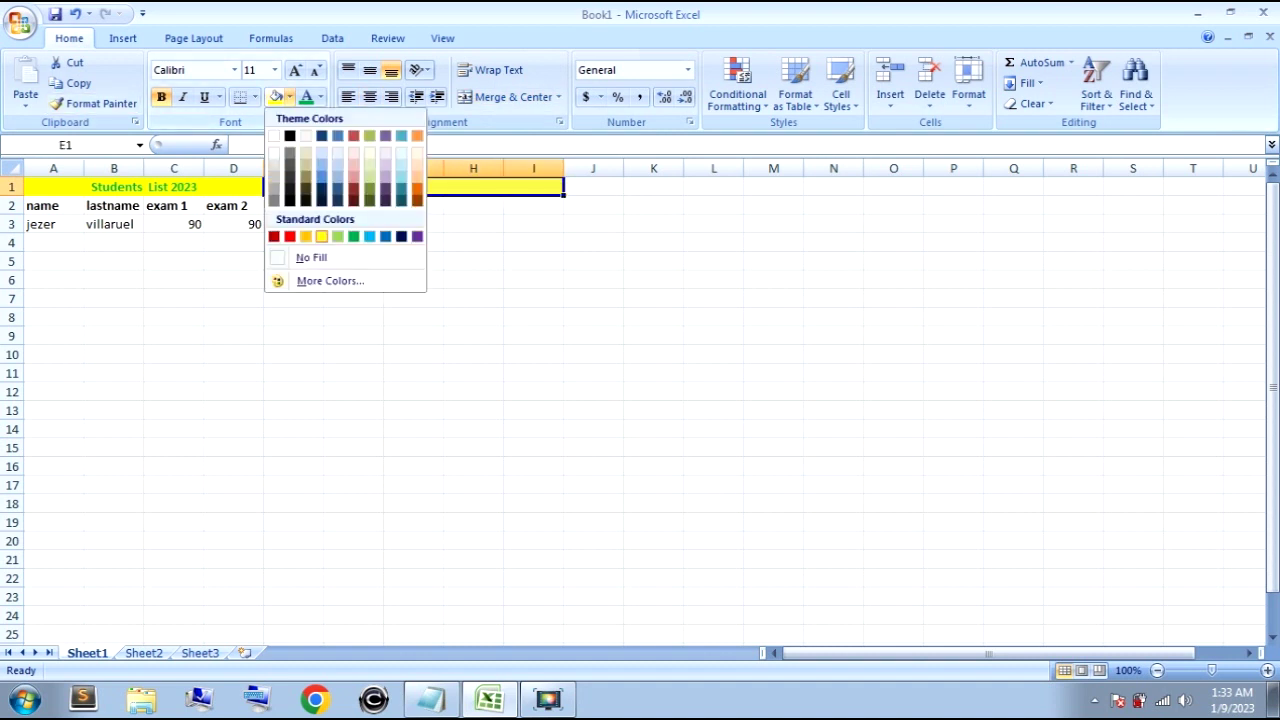
pyautogui.press('Escape')
pyautogui.click(233, 298)
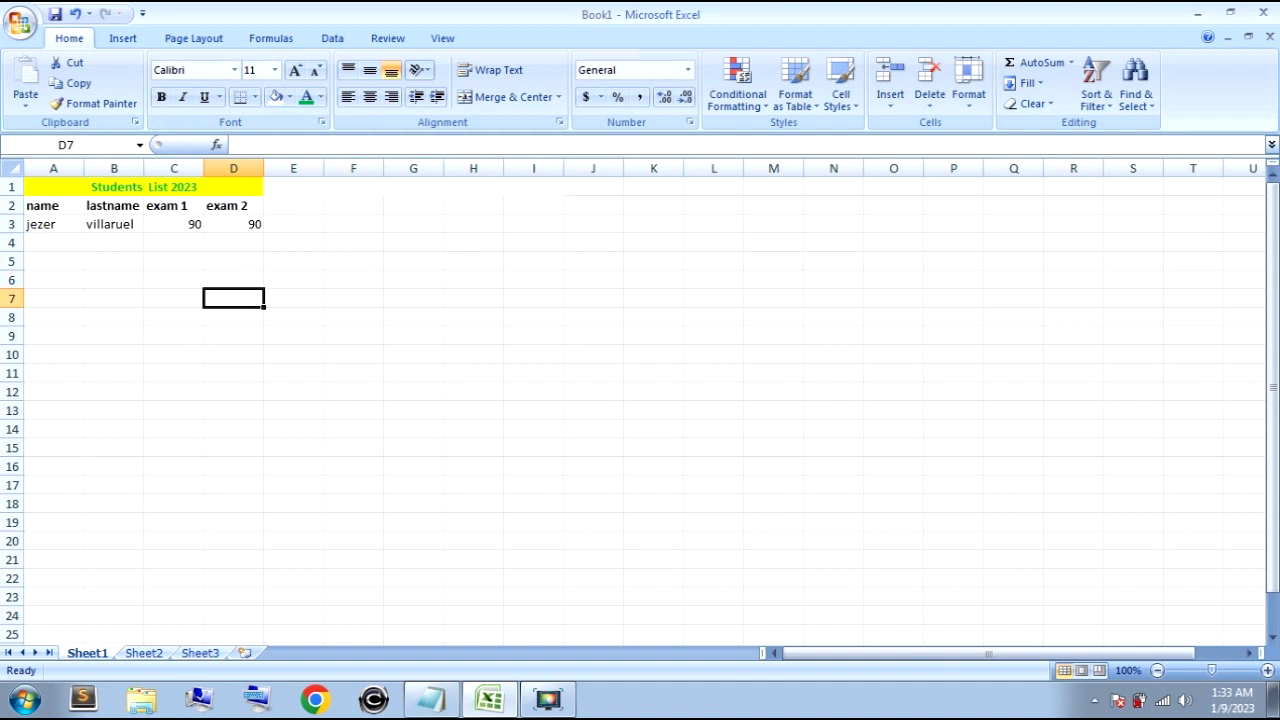
# Jump to the sheet's last row and column with Ctrl+arrow keys, then back to the data.
pyautogui.click(53, 242)
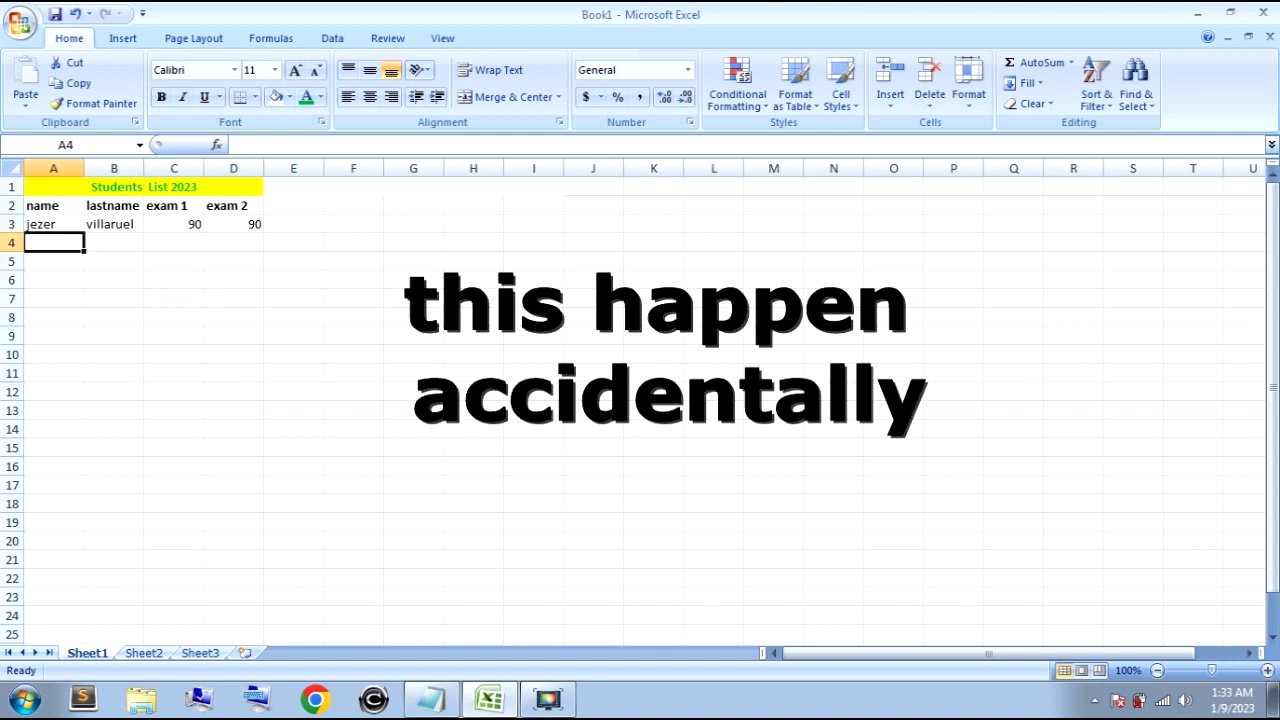
pyautogui.hotkey('ctrl', 'Down')
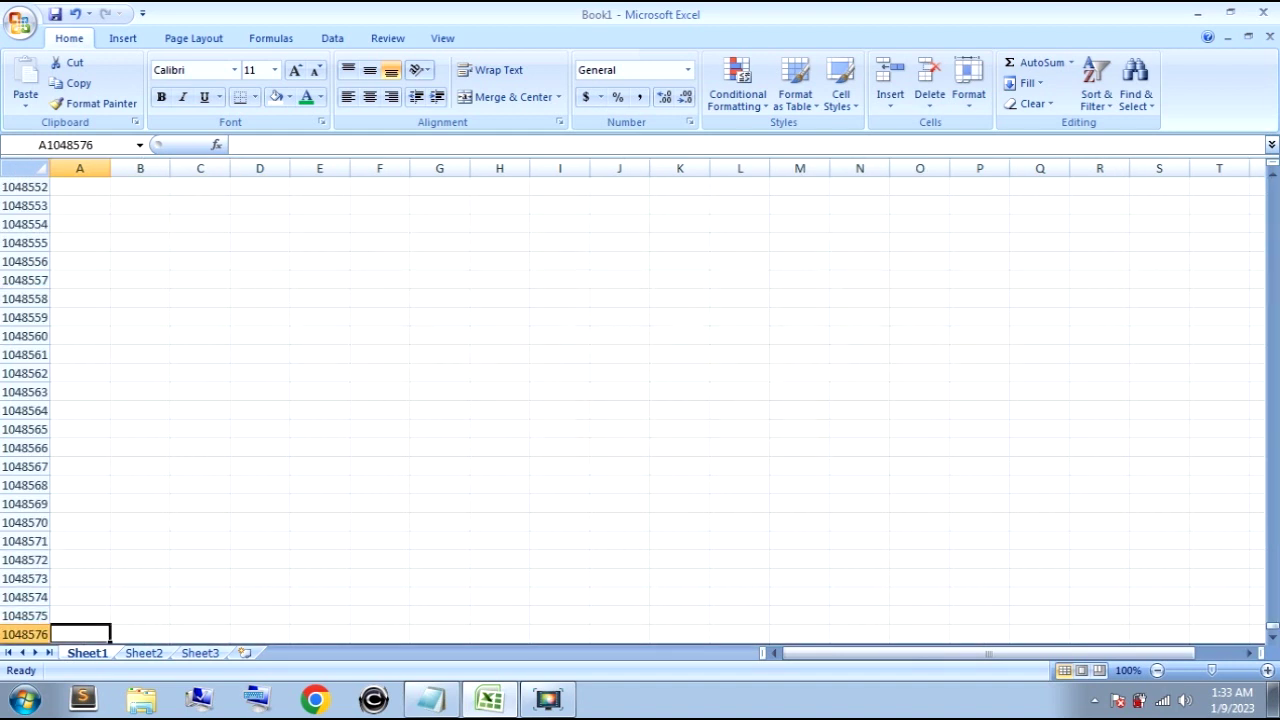
pyautogui.hotkey('ctrl', 'Right')
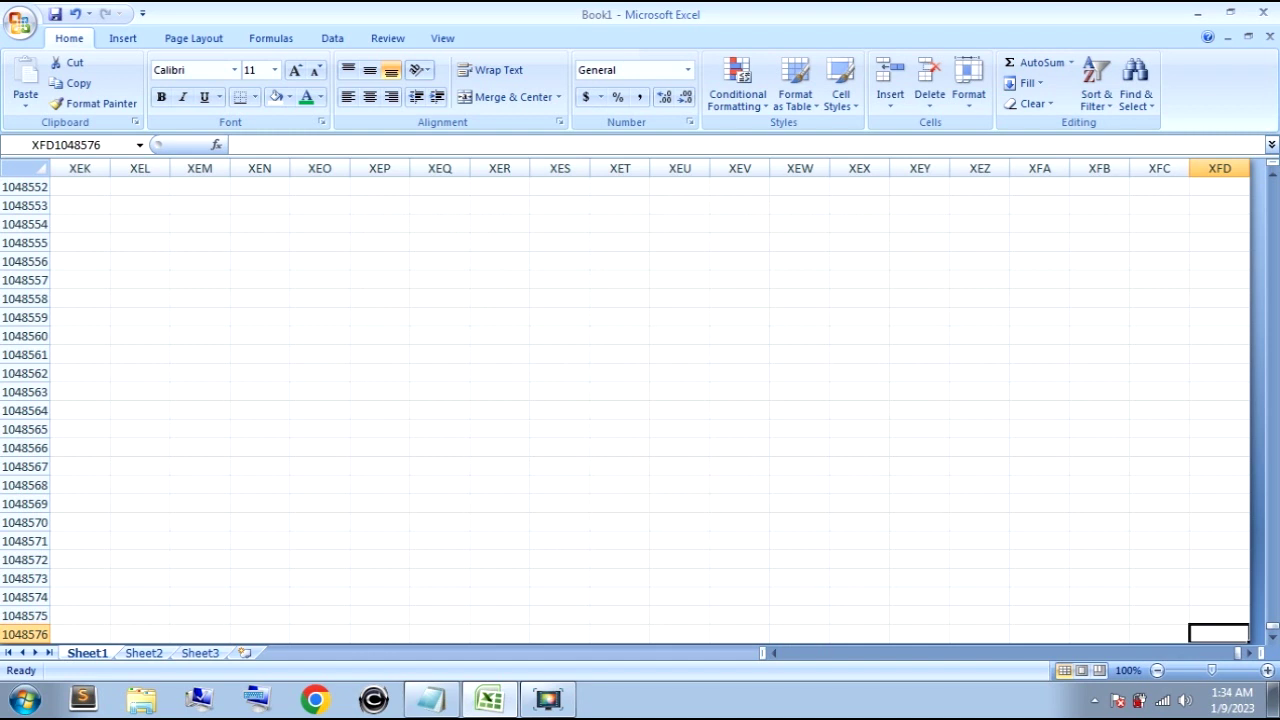
pyautogui.hotkey('ctrl', 'Left')
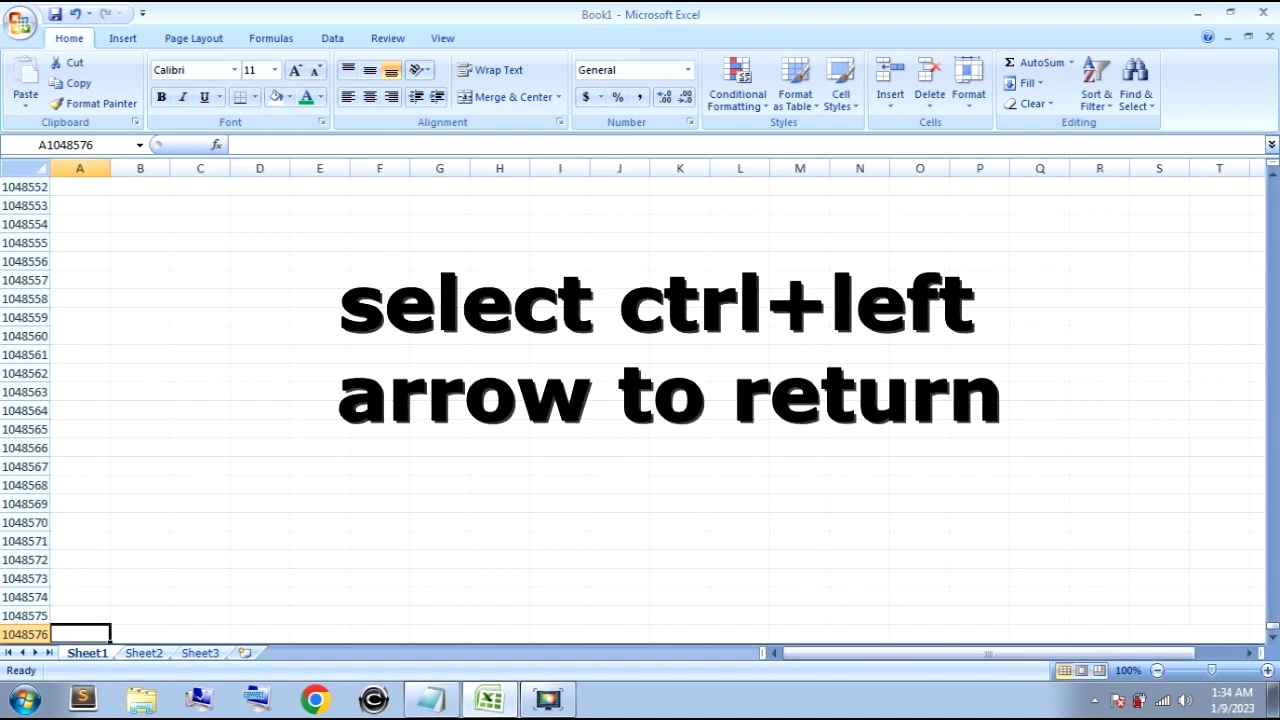
pyautogui.hotkey('ctrl', 'Up')
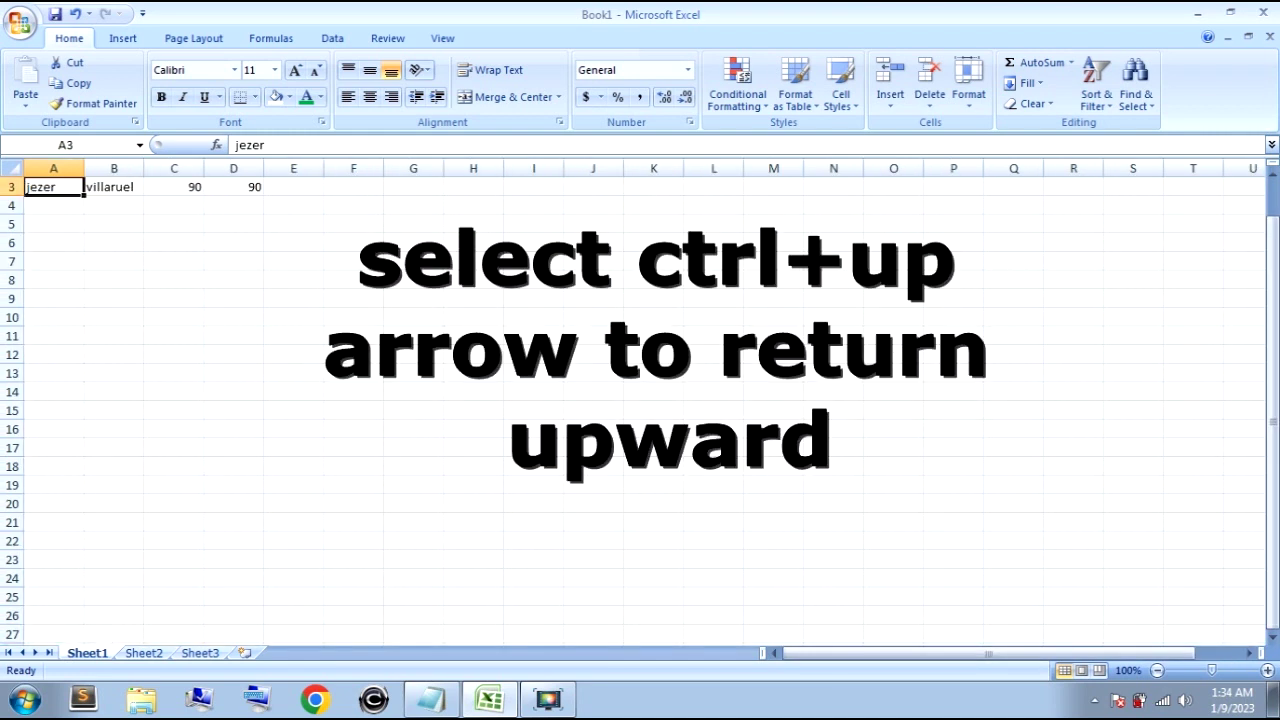
# Select the two exam scores in C3:D3 to show their average, count and sum of 180.
pyautogui.press('Up')
pyautogui.press('Up')
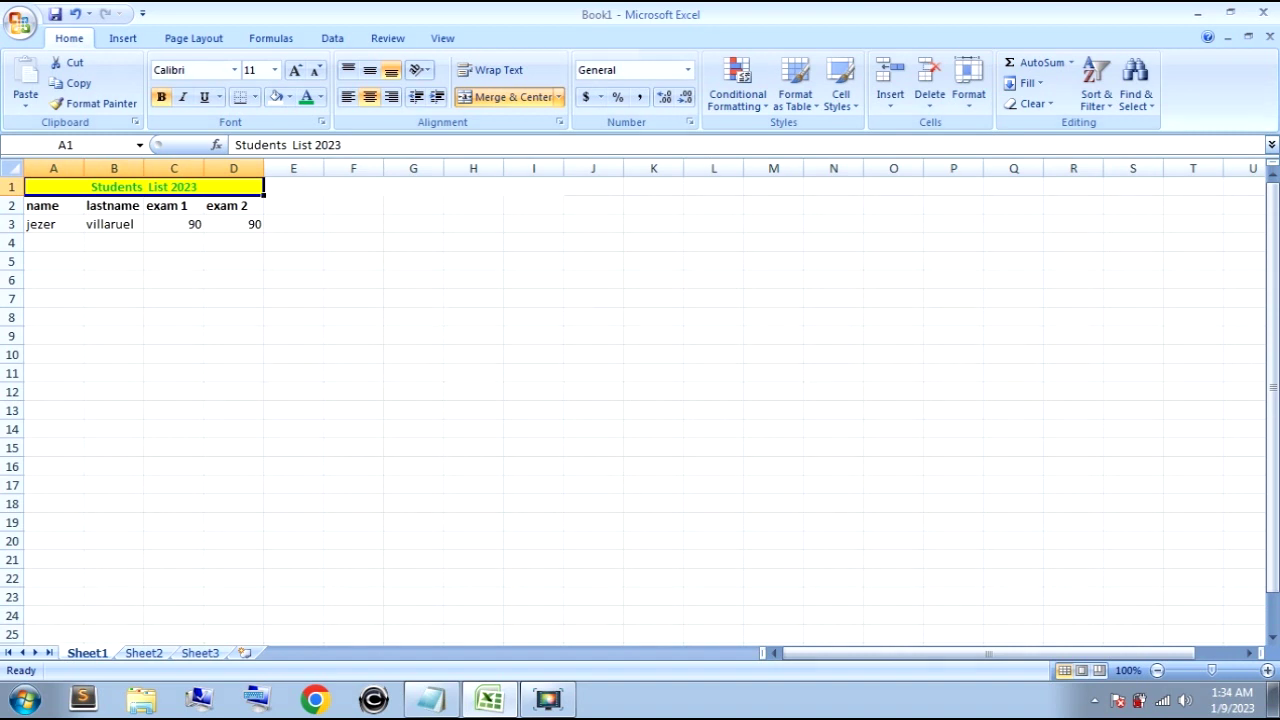
pyautogui.click(174, 224)
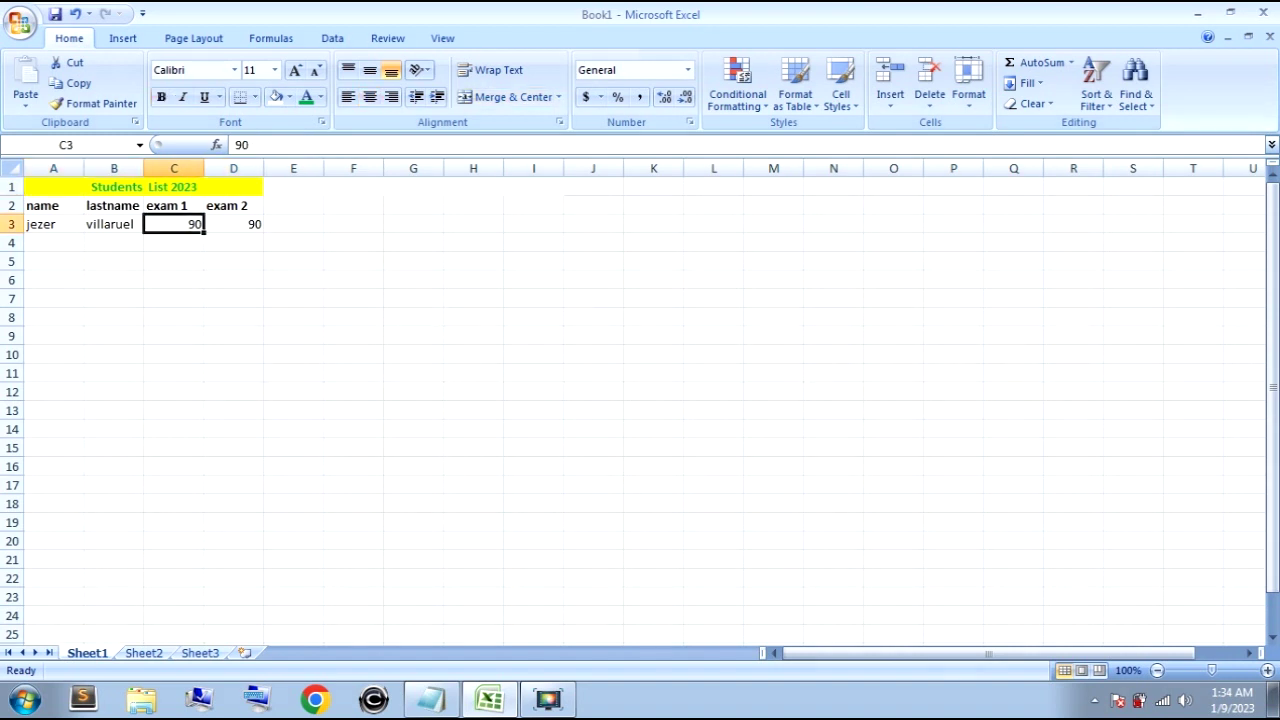
pyautogui.moveTo(174, 224); pyautogui.dragTo(234, 224)
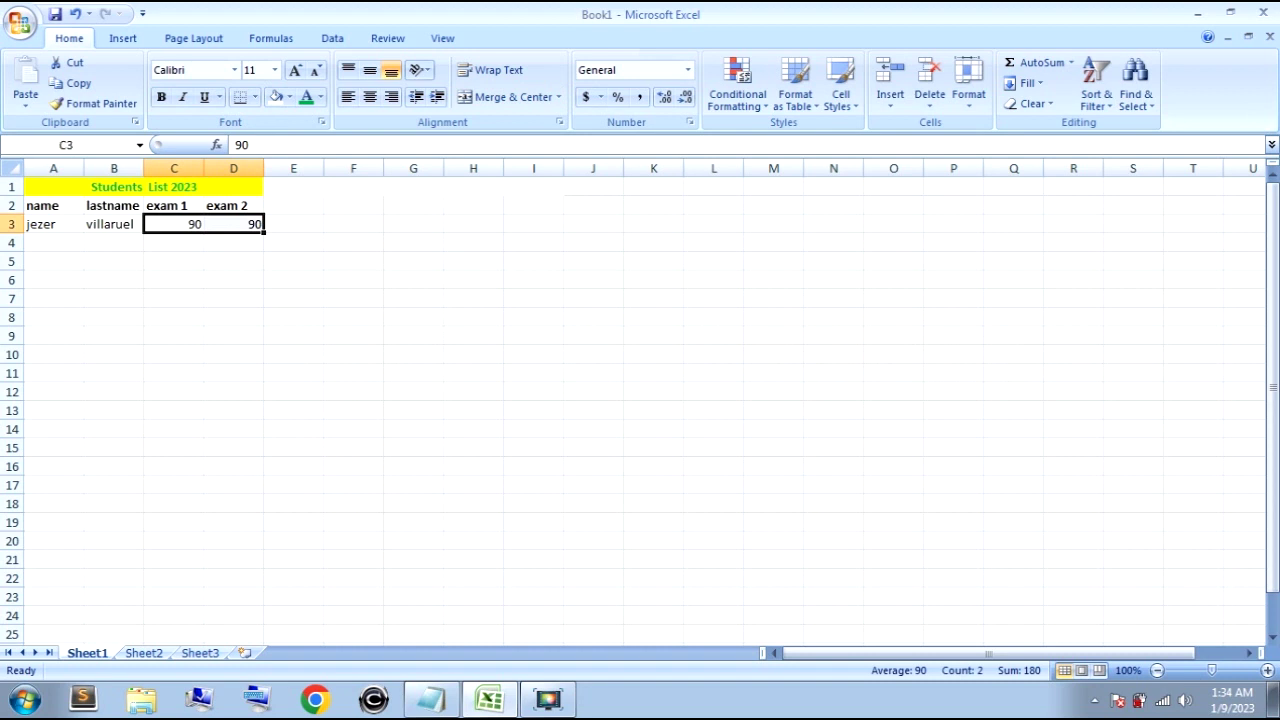